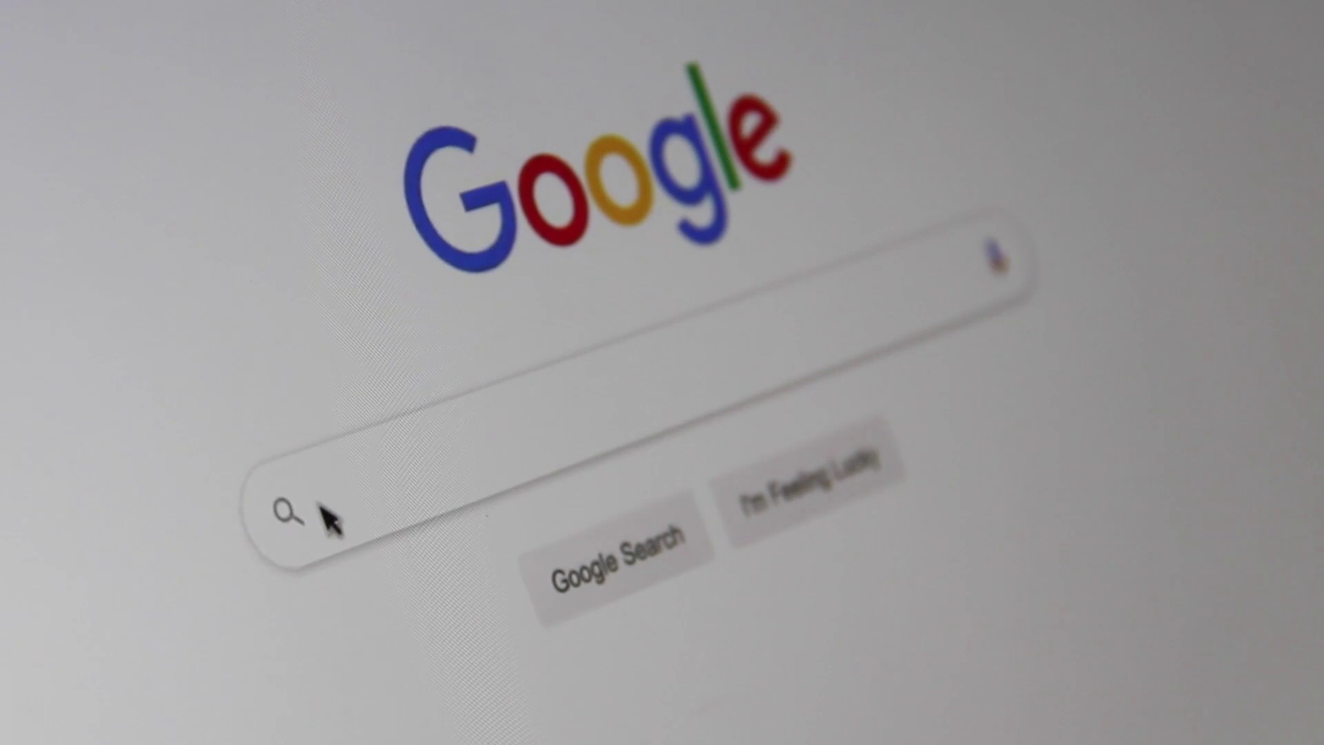
Search Google for 'magasin en ligne' to list online shops like Carrefour, ASOS and Zara
left_click(325, 509)
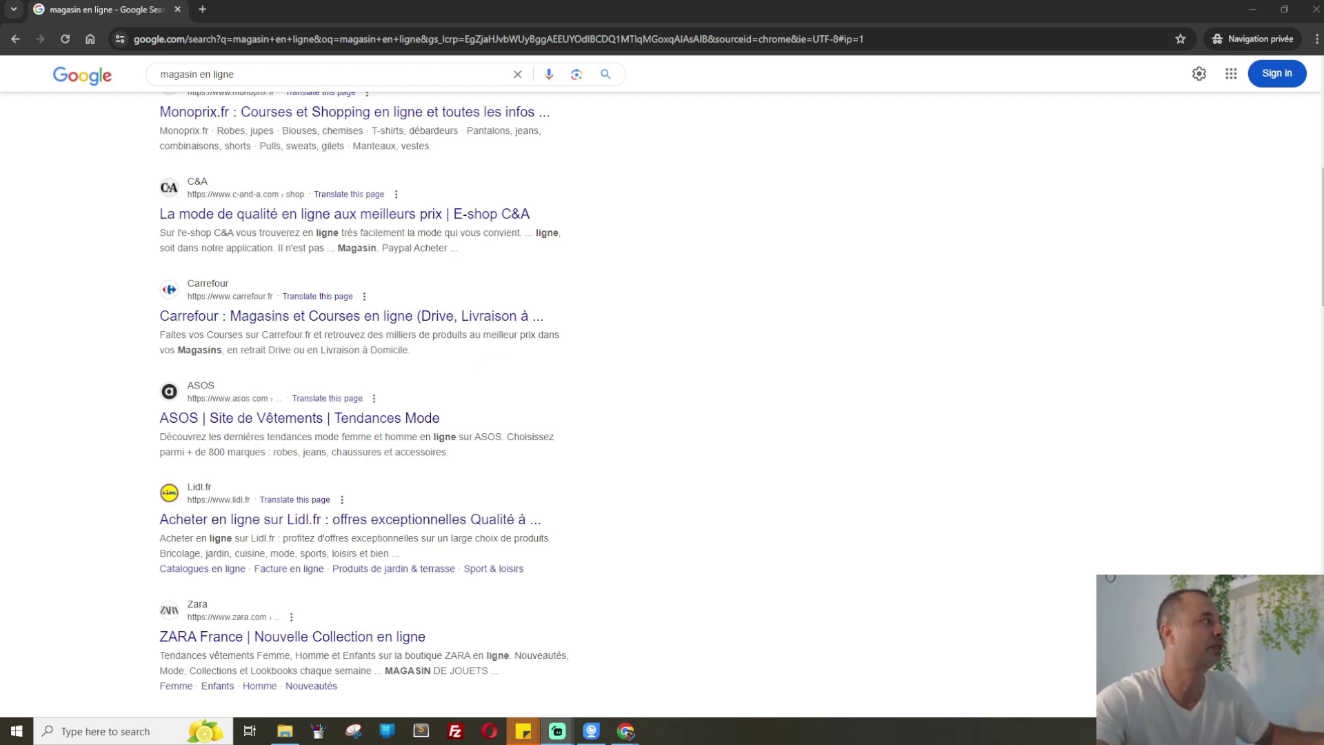
Replace the Google query with 'merlano', run it, and dismiss the sign-in prompt
triple_click(274, 78)
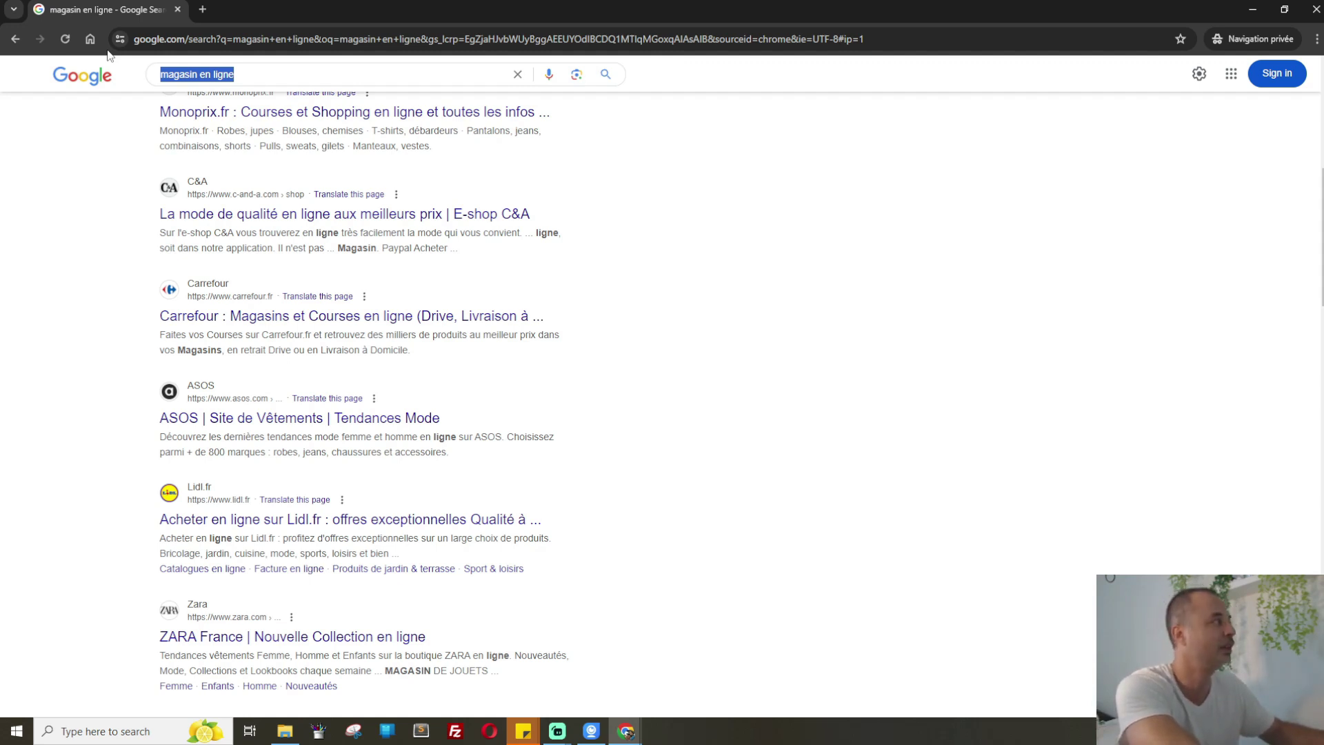
type("merl")
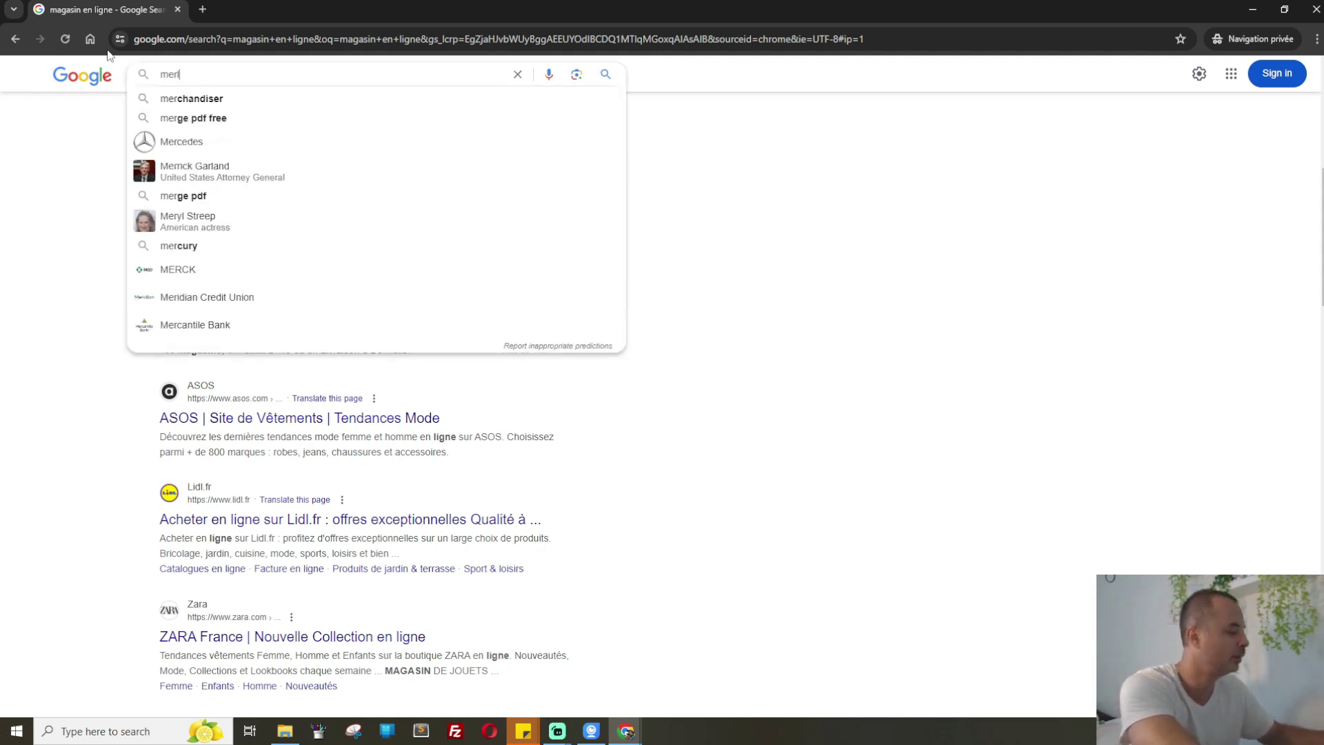
type("ano")
key("Return")
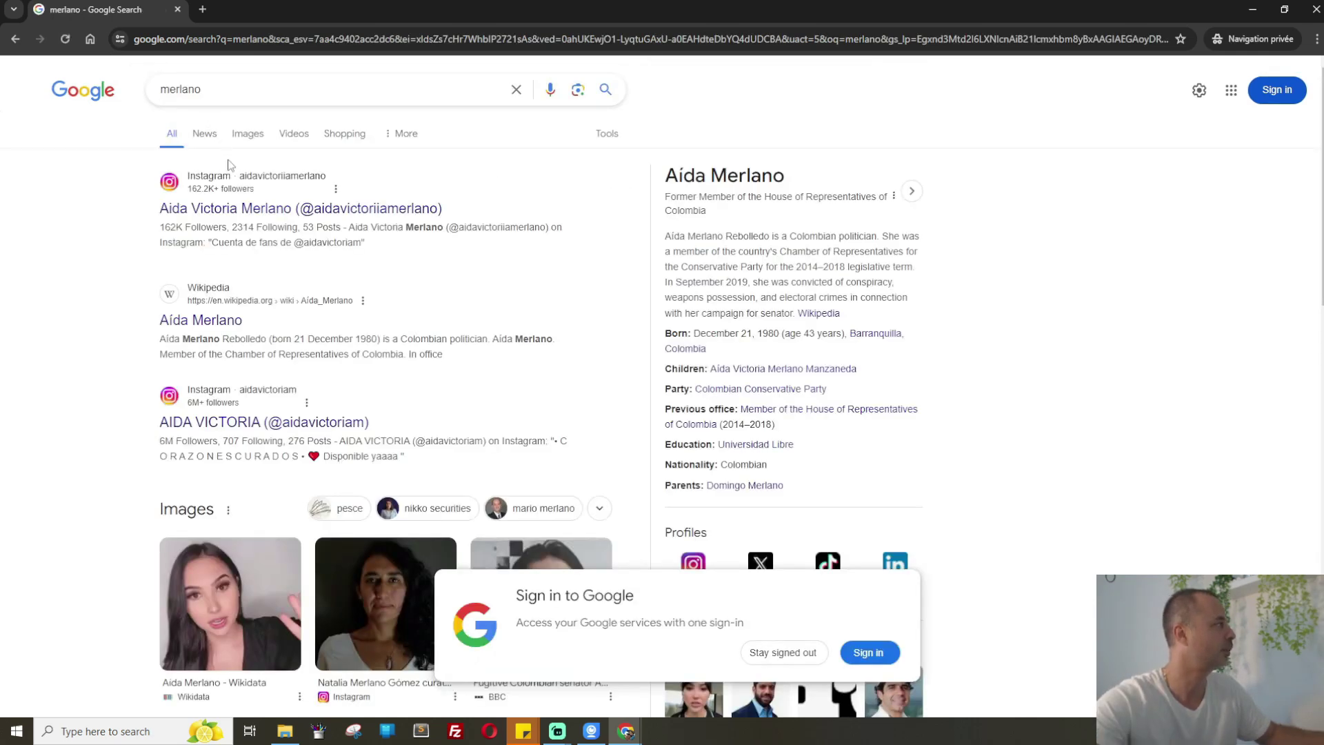
scroll(884, 520, "down", 3)
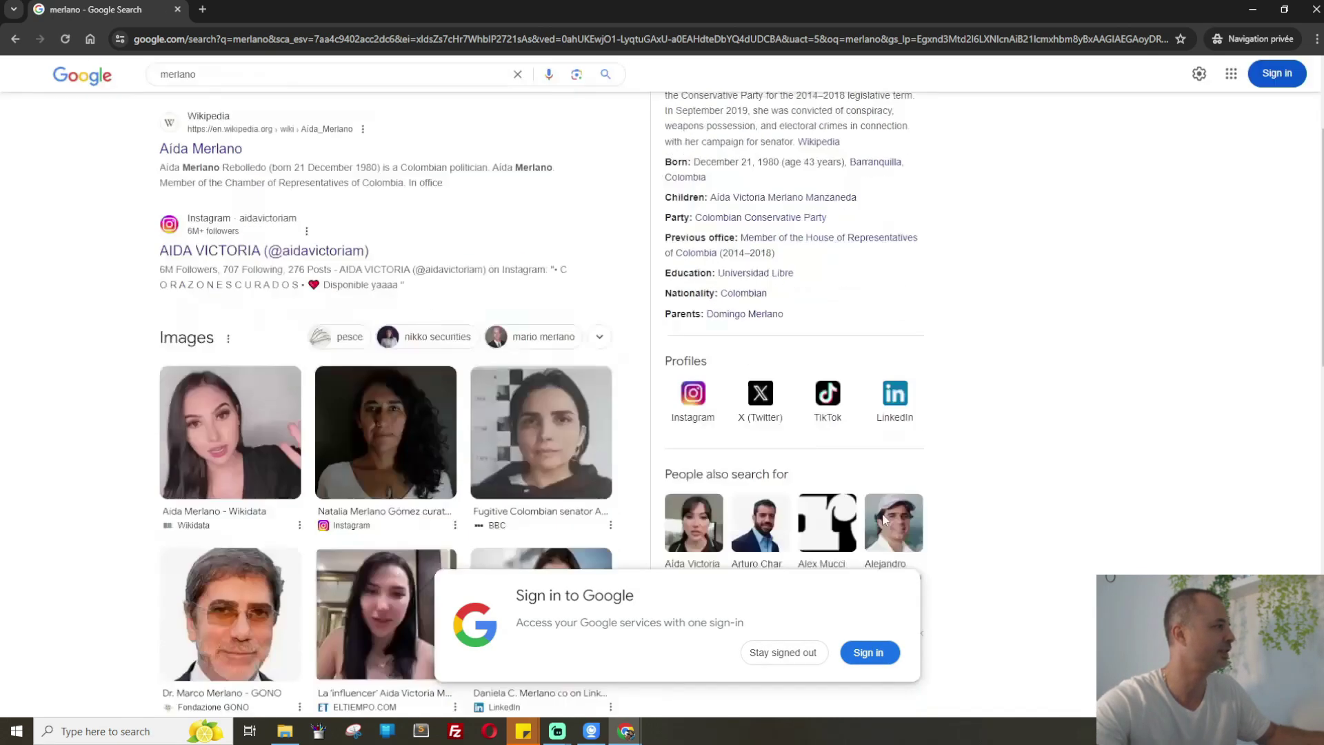
left_click(813, 653)
Scroll through the merlano results and open the Aída Merlano knowledge panel
scroll(474, 338, "down", 4)
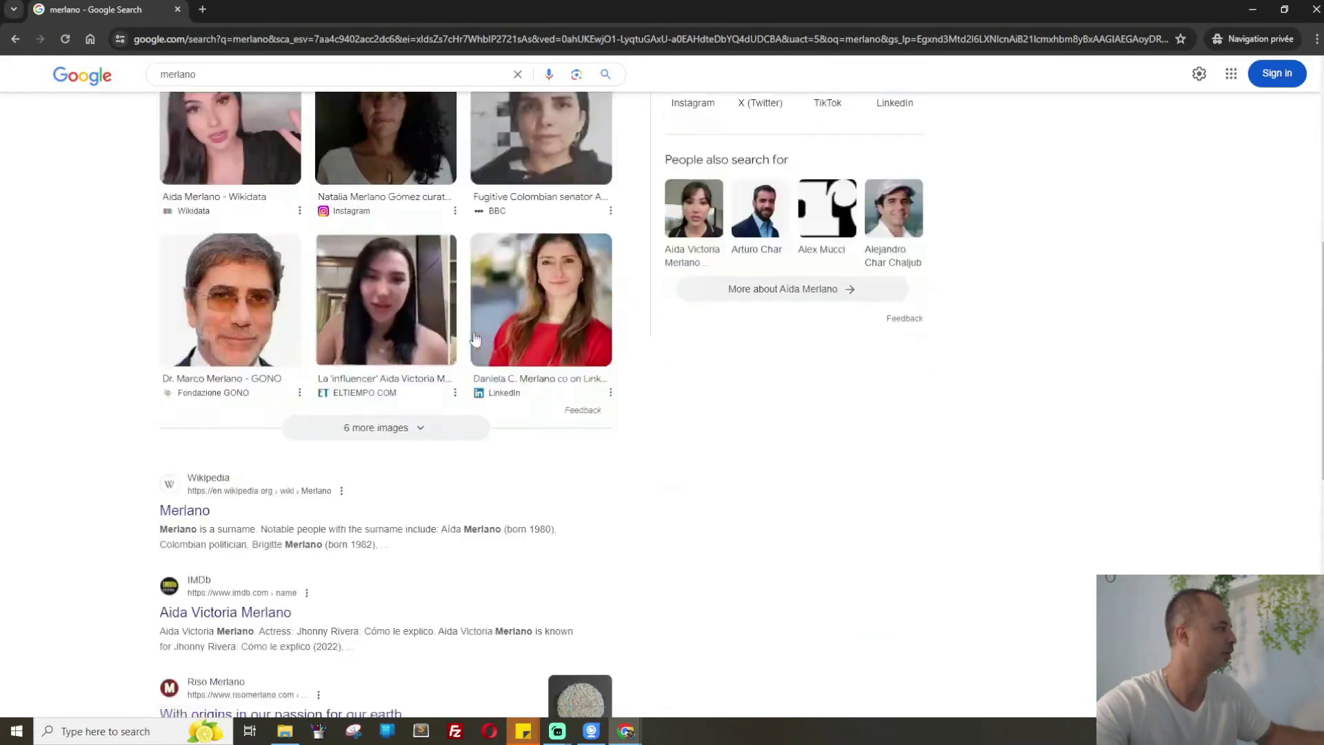
scroll(475, 338, "down", 3)
scroll(252, 448, "down", 2)
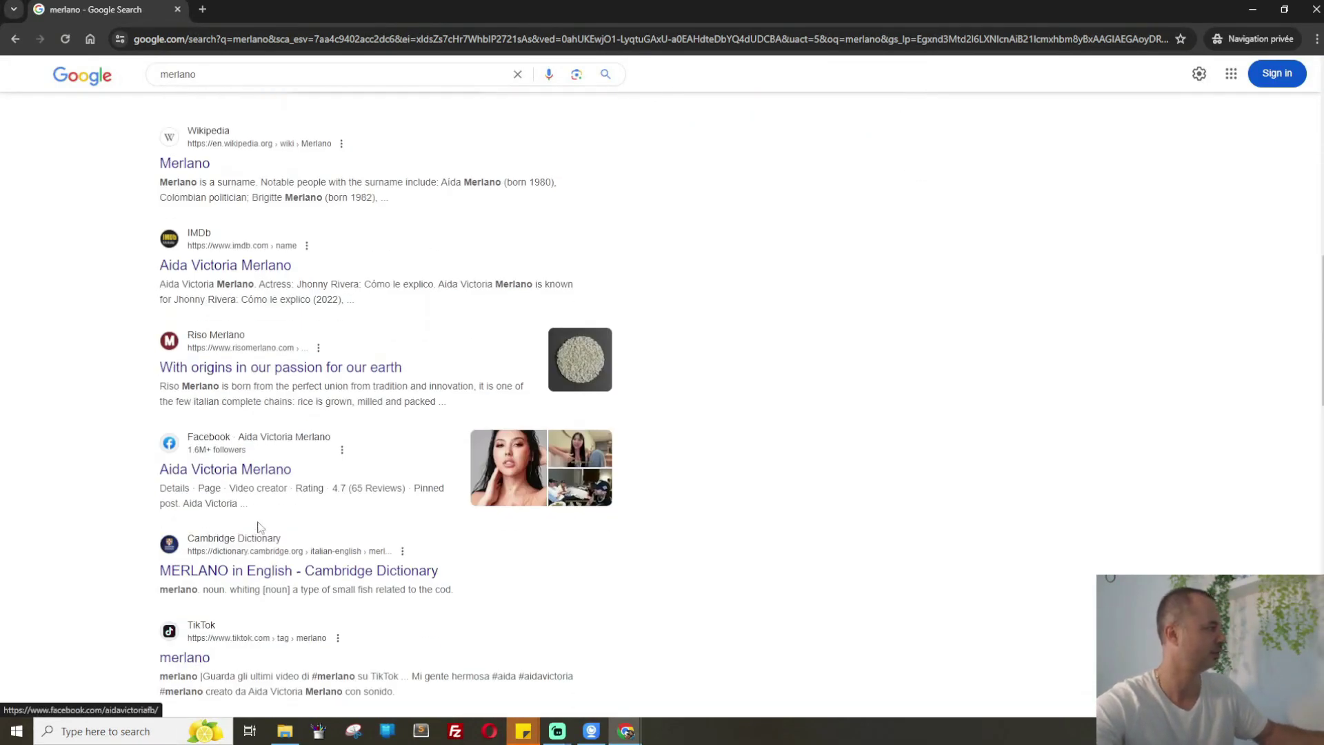
scroll(275, 511, "down", 3)
scroll(274, 510, "down", 2)
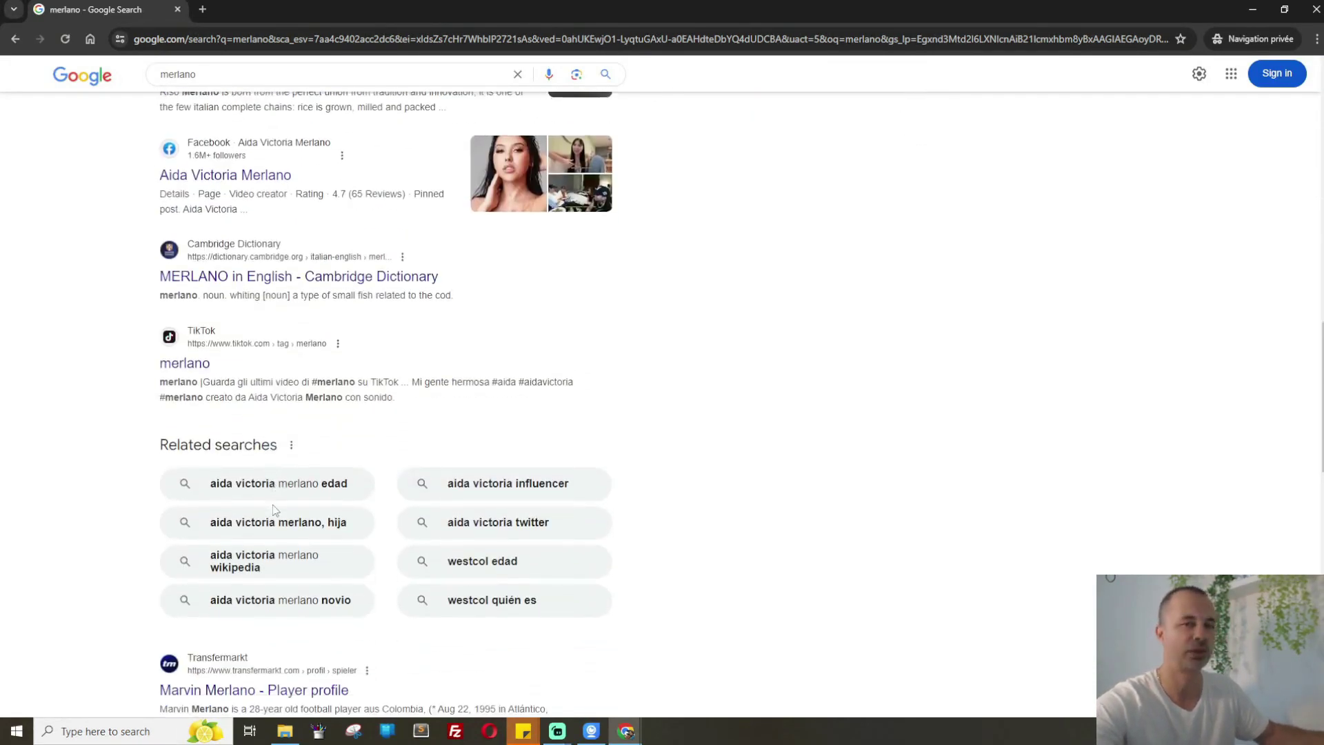
scroll(274, 510, "down", 3)
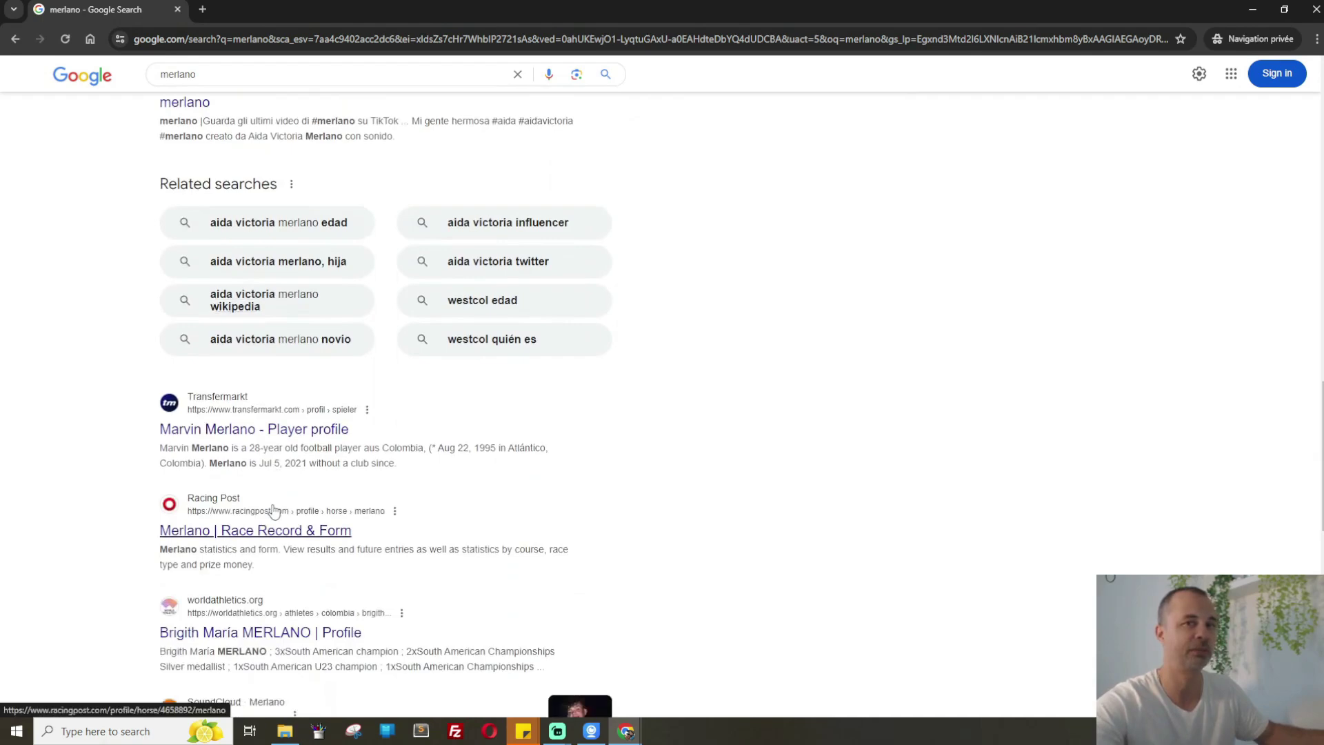
scroll(373, 427, "up", 10)
scroll(373, 427, "up", 6)
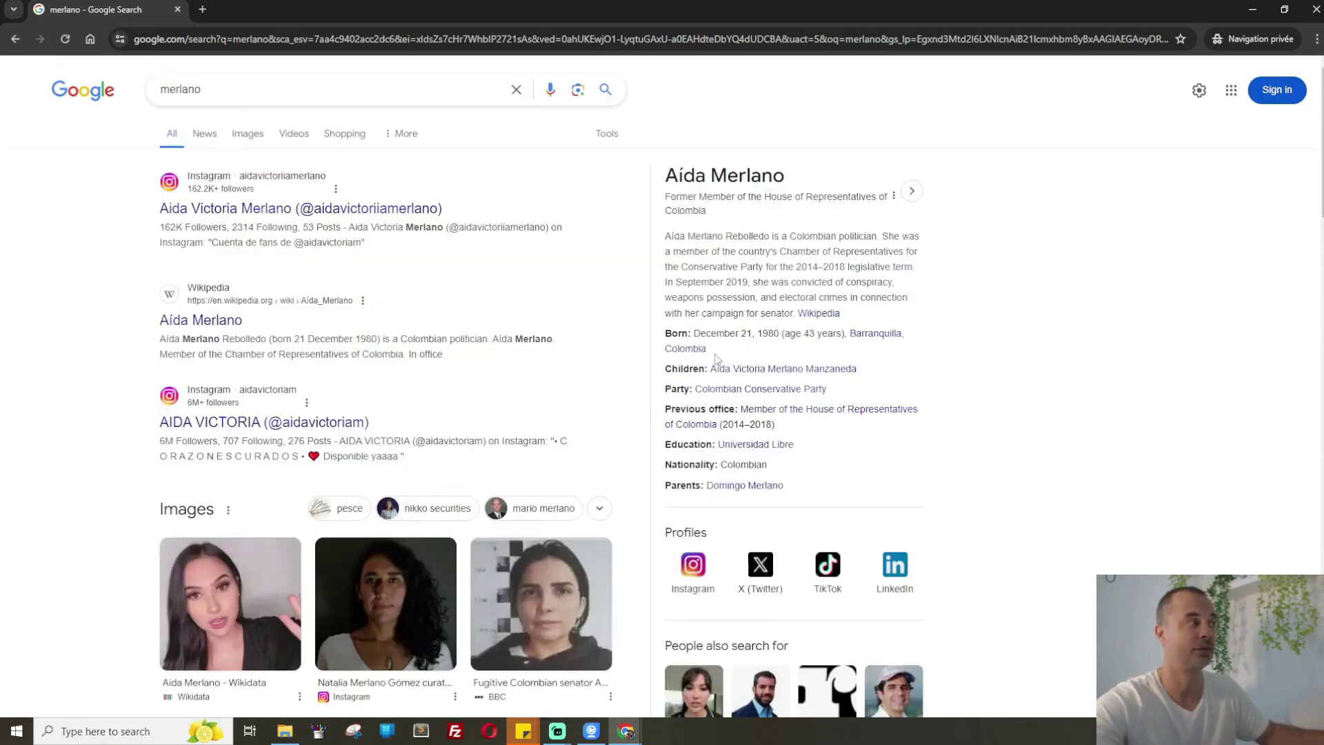
left_click(756, 183)
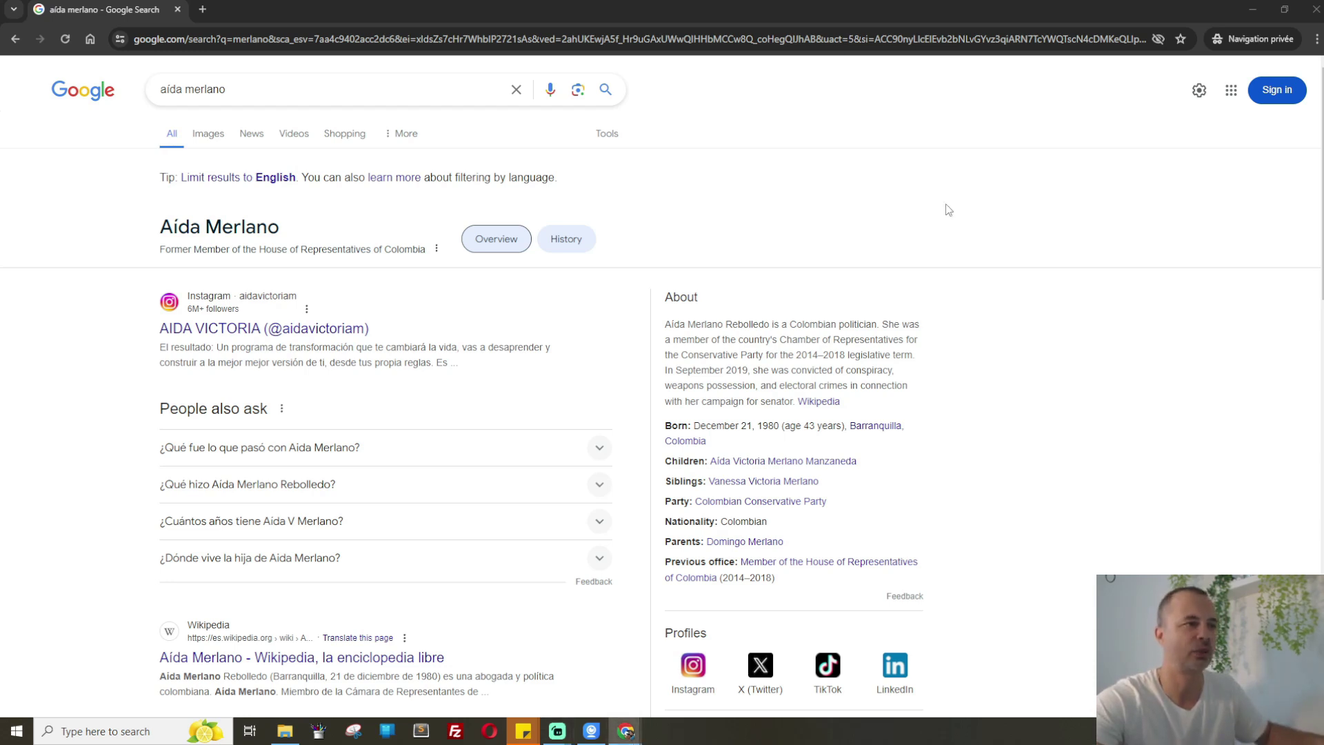
Load lws.fr/nom-de-domaine.php in a new private tab
left_click(202, 11)
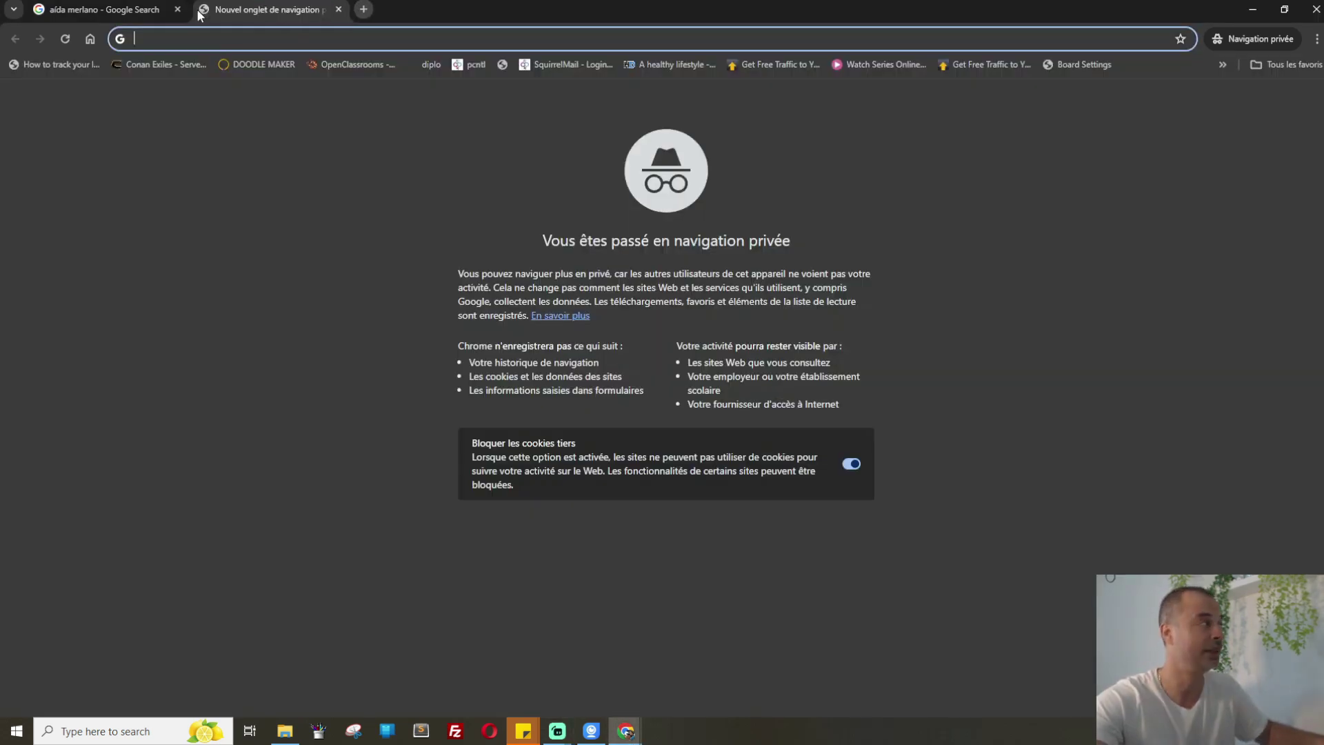
type("https://www.lws.fr/nom-de-domaine.php")
key("Return")
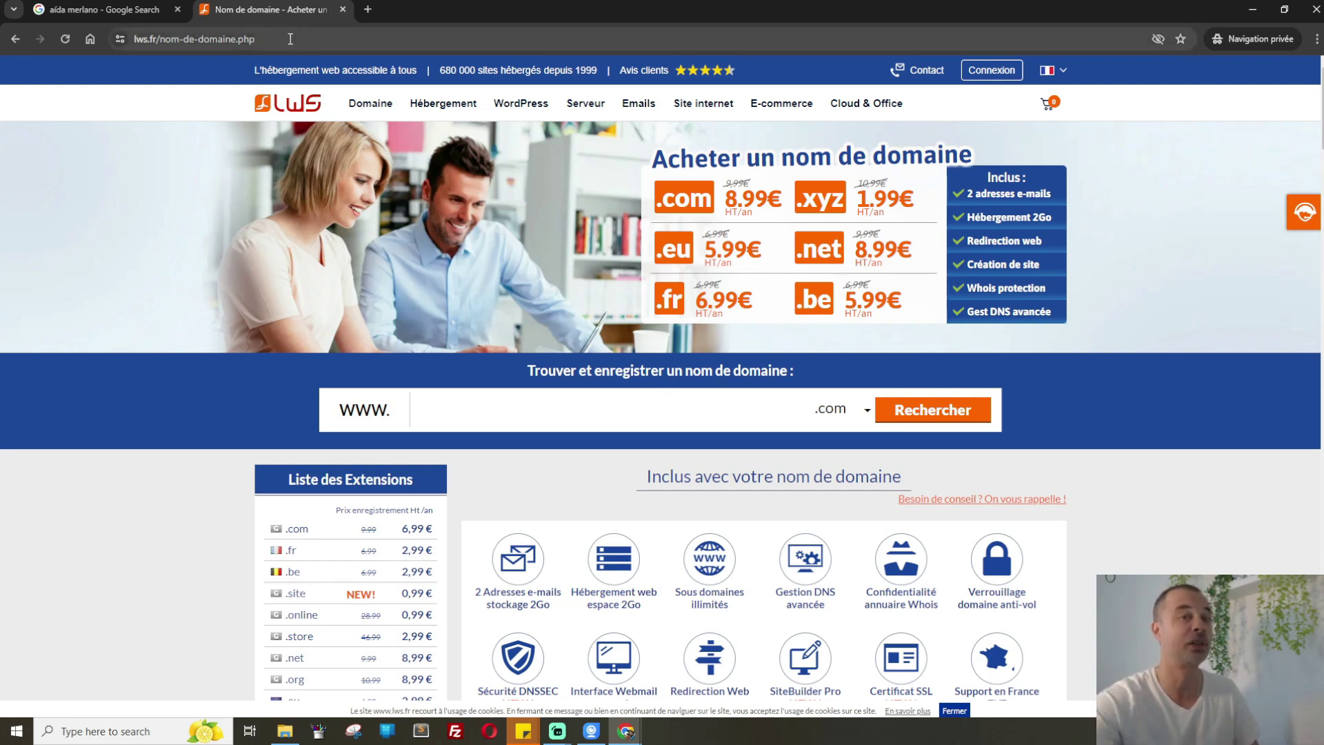
Copy 'Merlano' from the Google tab into the LWS domain field and search the chosen extensions
left_click(113, 8)
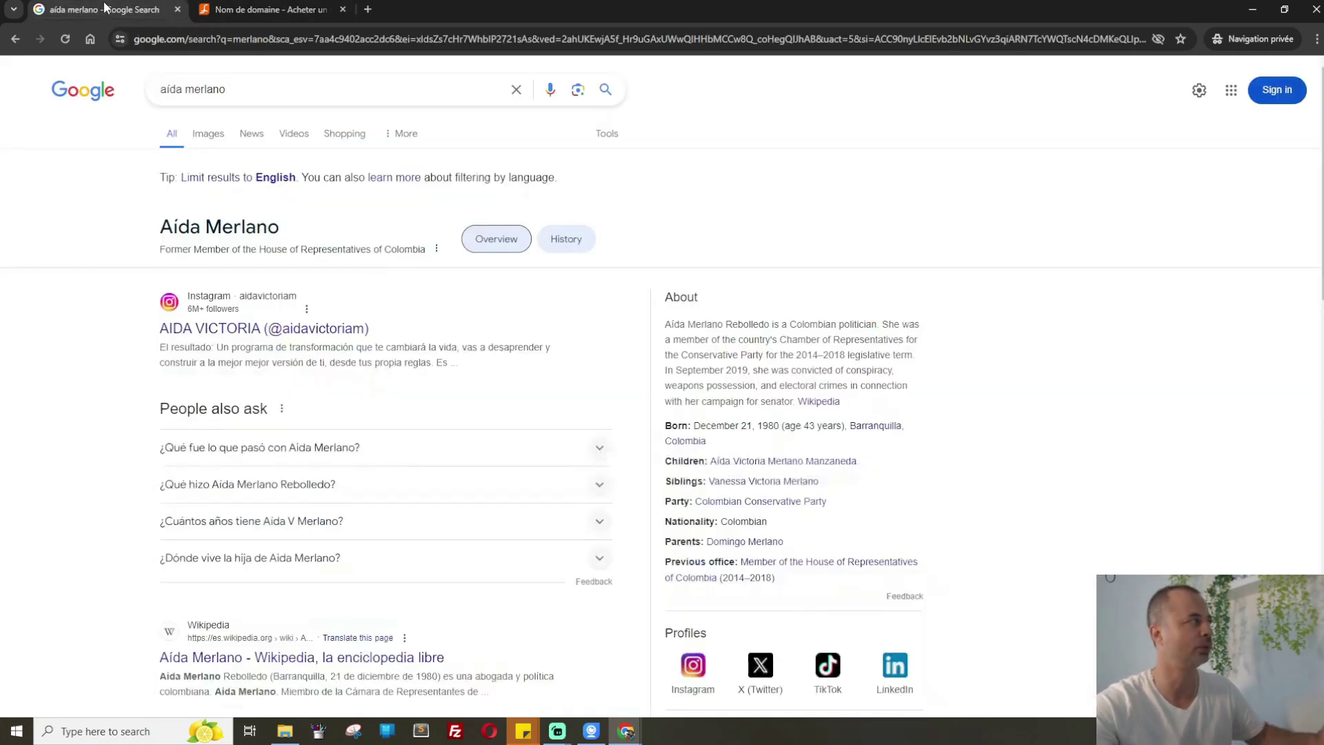
double_click(206, 225)
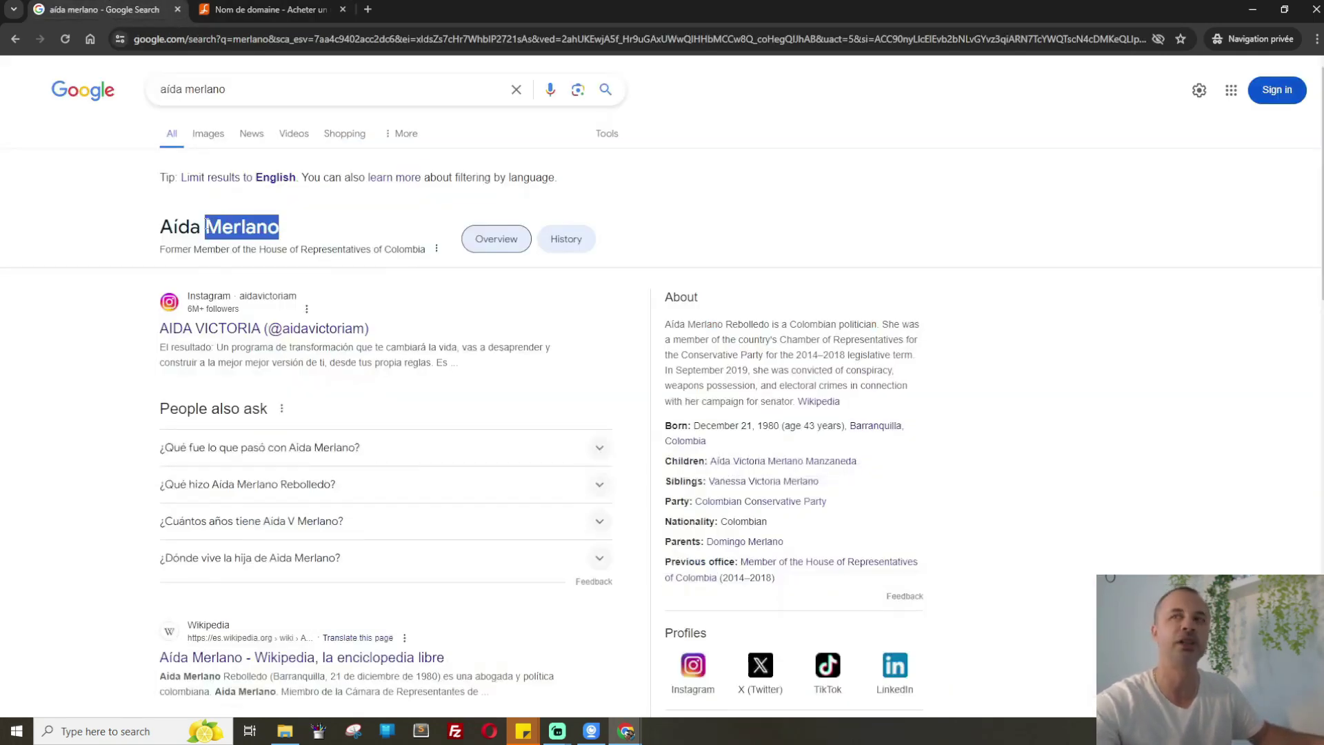
key("ctrl+c")
key("ctrl+Tab")
left_click(521, 410)
key("ctrl+v")
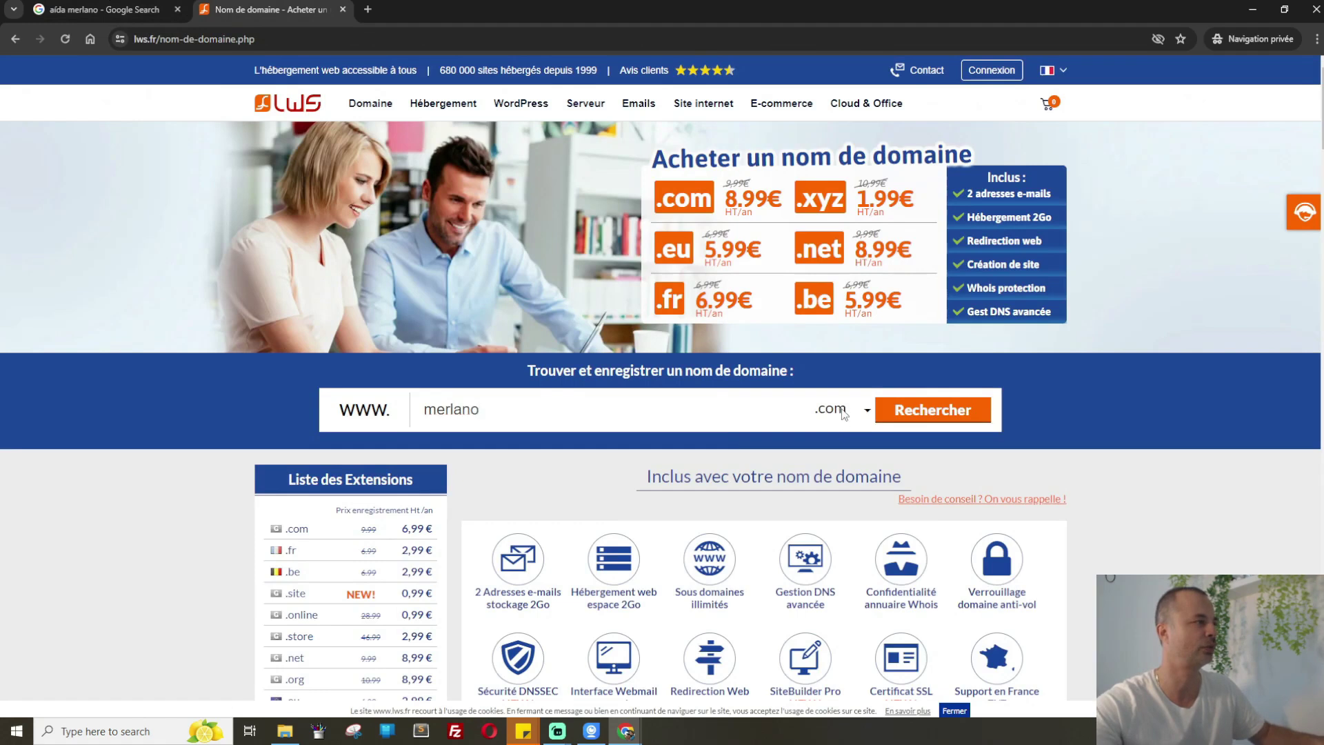
left_click(844, 412)
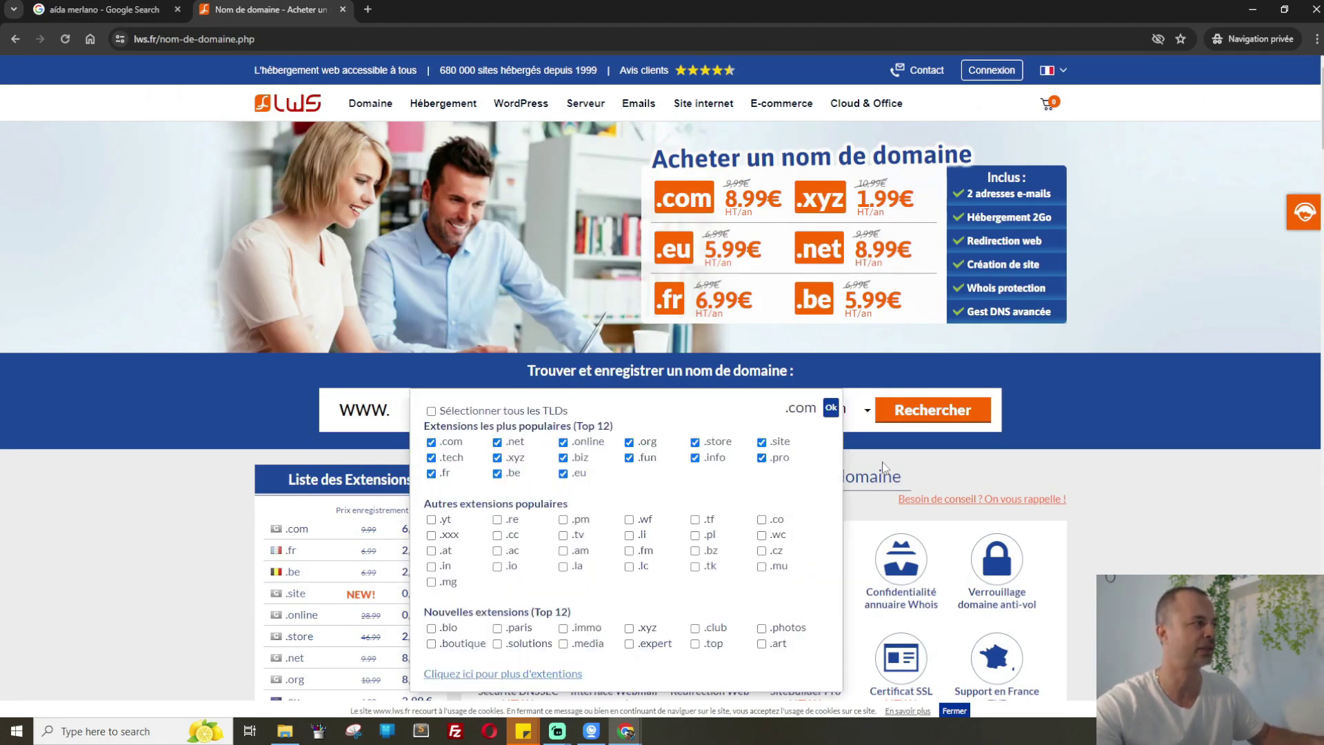
left_click(936, 409)
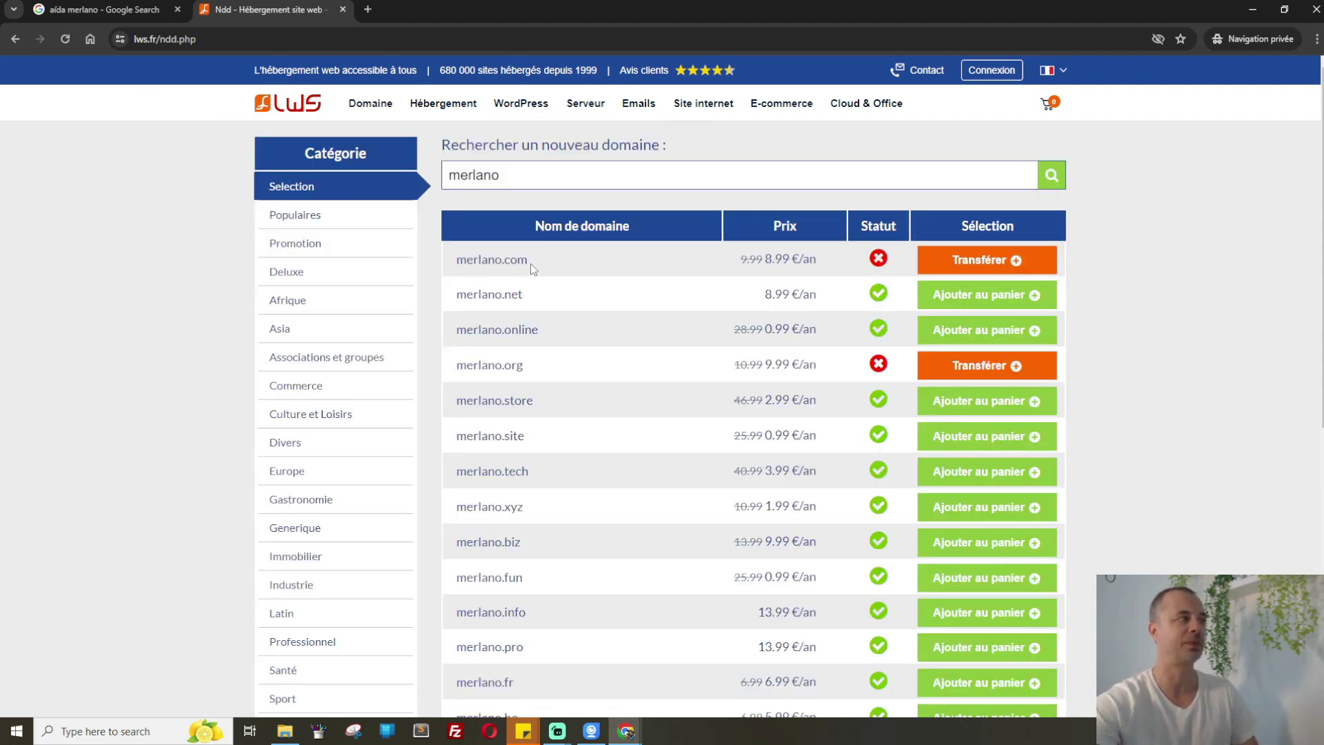
Review the merlano results, highlighting merlano.fr at 6.99 €/an, then open the WordPress hosting offers
scroll(706, 285, "down", 1)
scroll(706, 286, "down", 2)
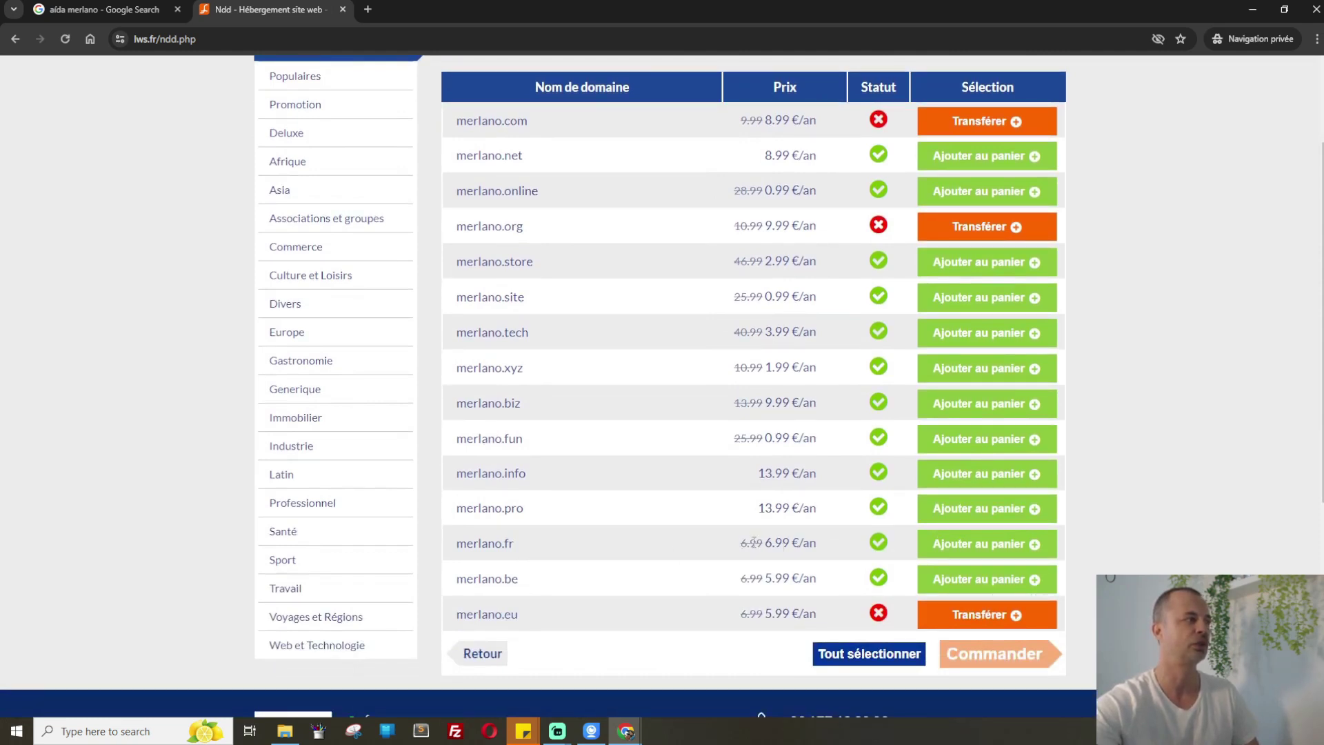
left_click_drag(765, 542, 817, 544)
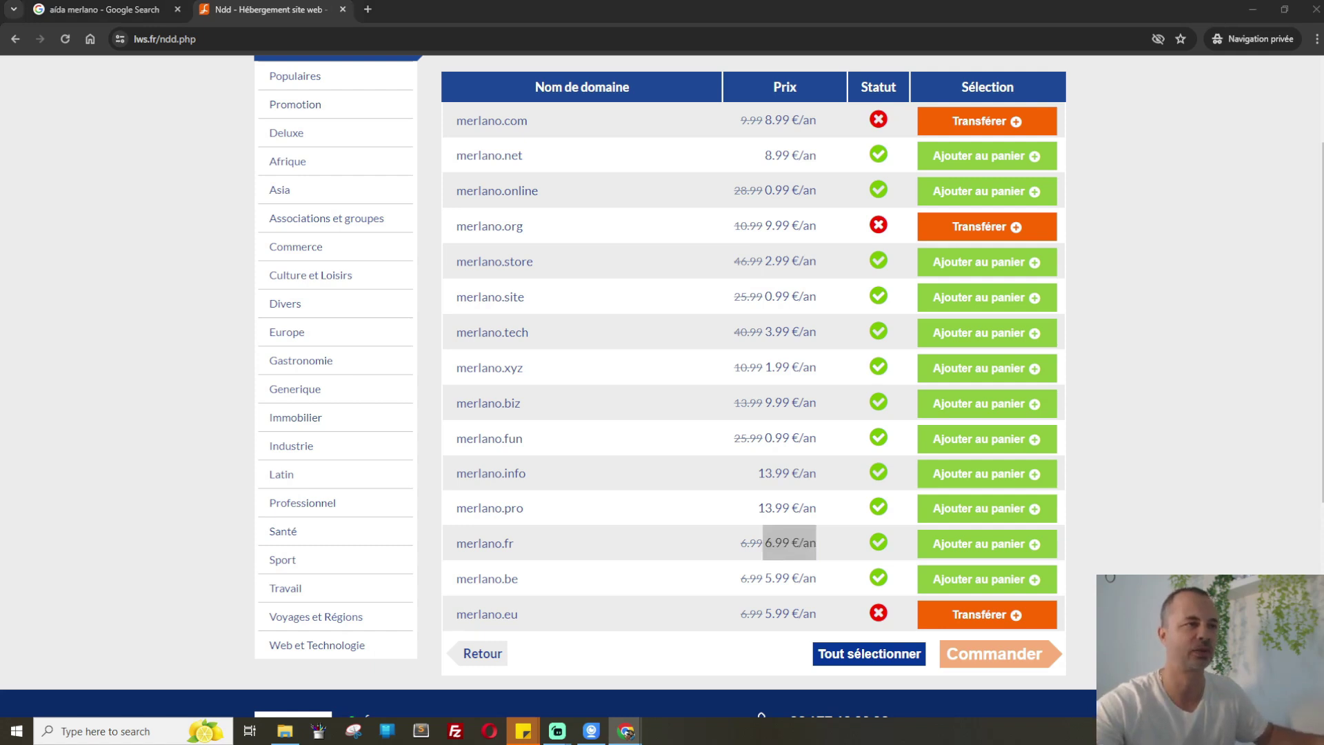
left_click(371, 12)
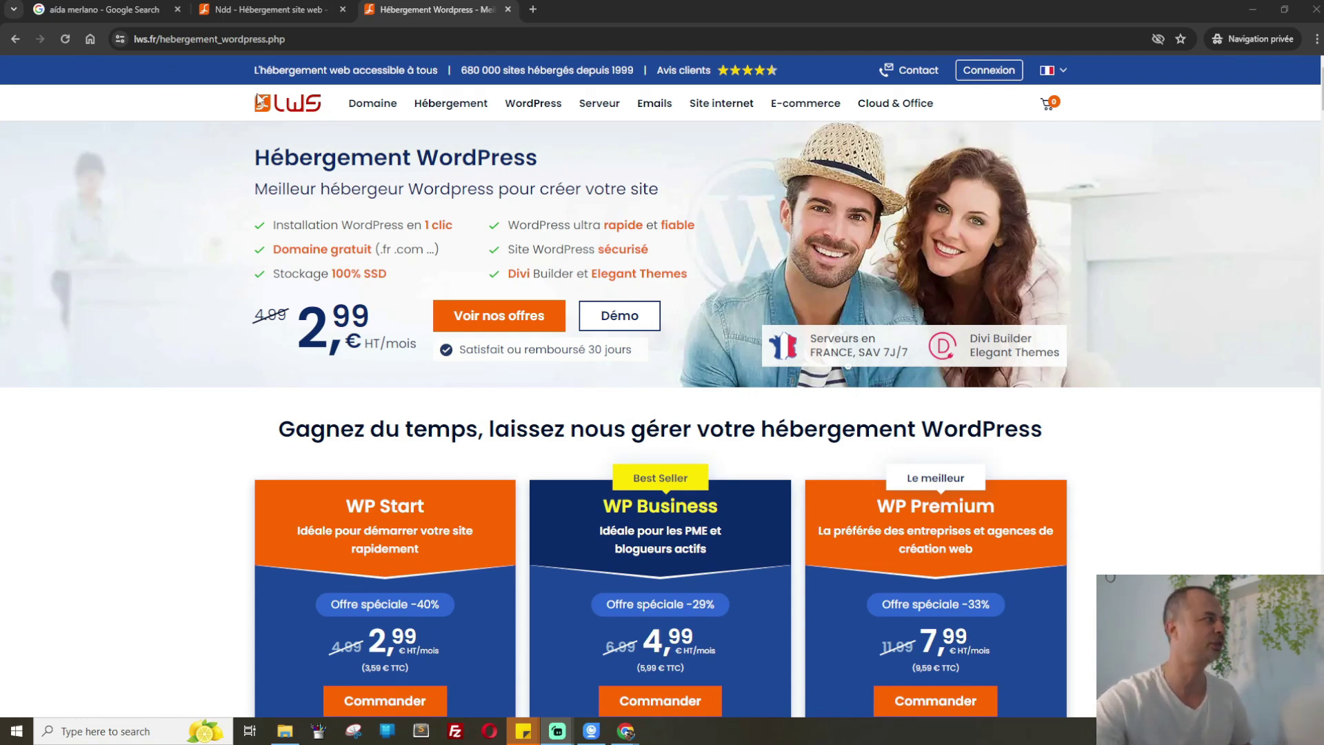
Highlight the one-click WordPress installation feature and the 2,99 € starting price
left_click(252, 170)
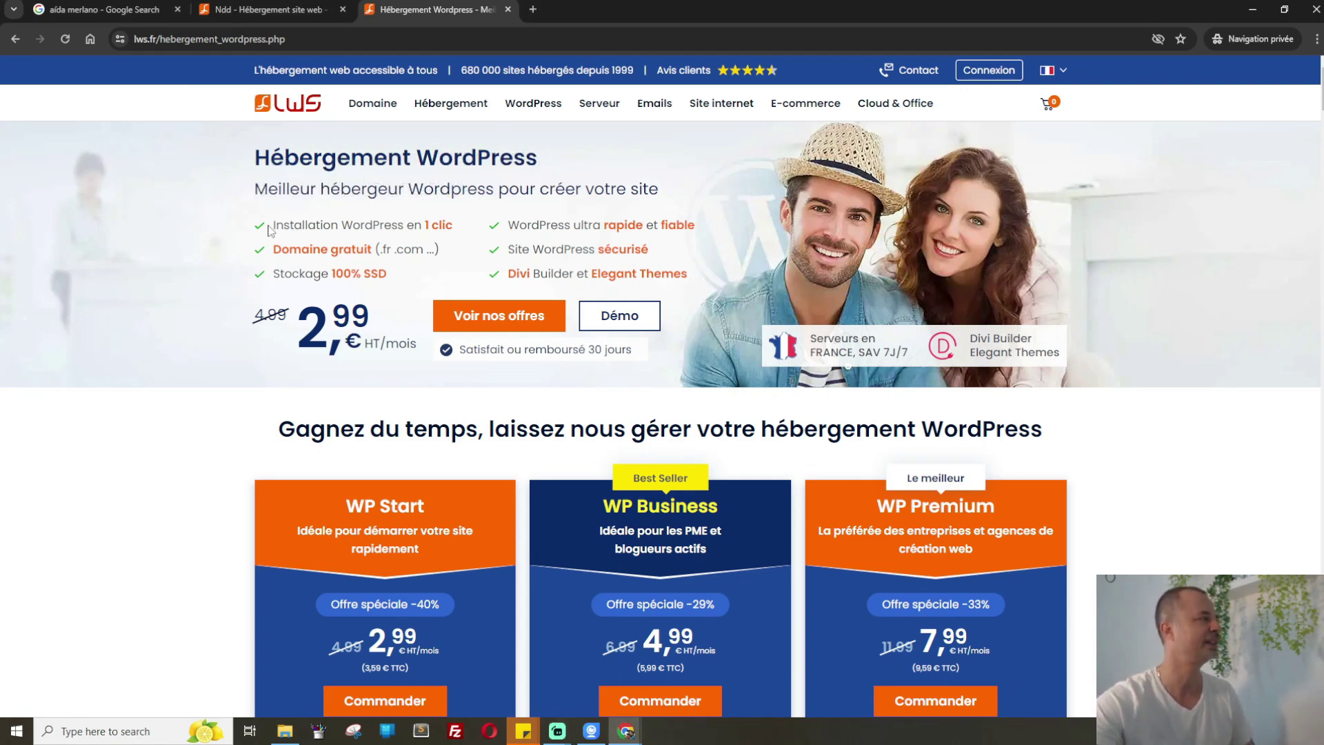
left_click_drag(269, 230, 442, 230)
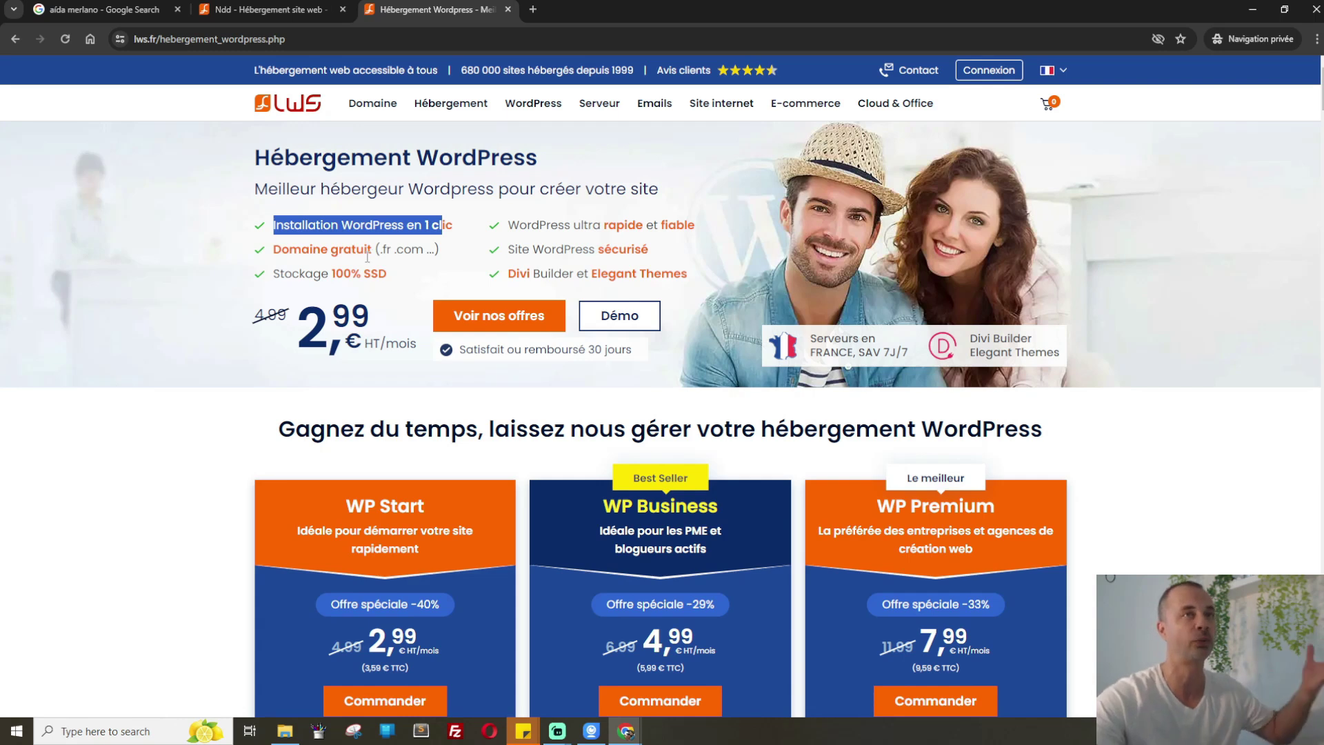
left_click_drag(296, 330, 387, 380)
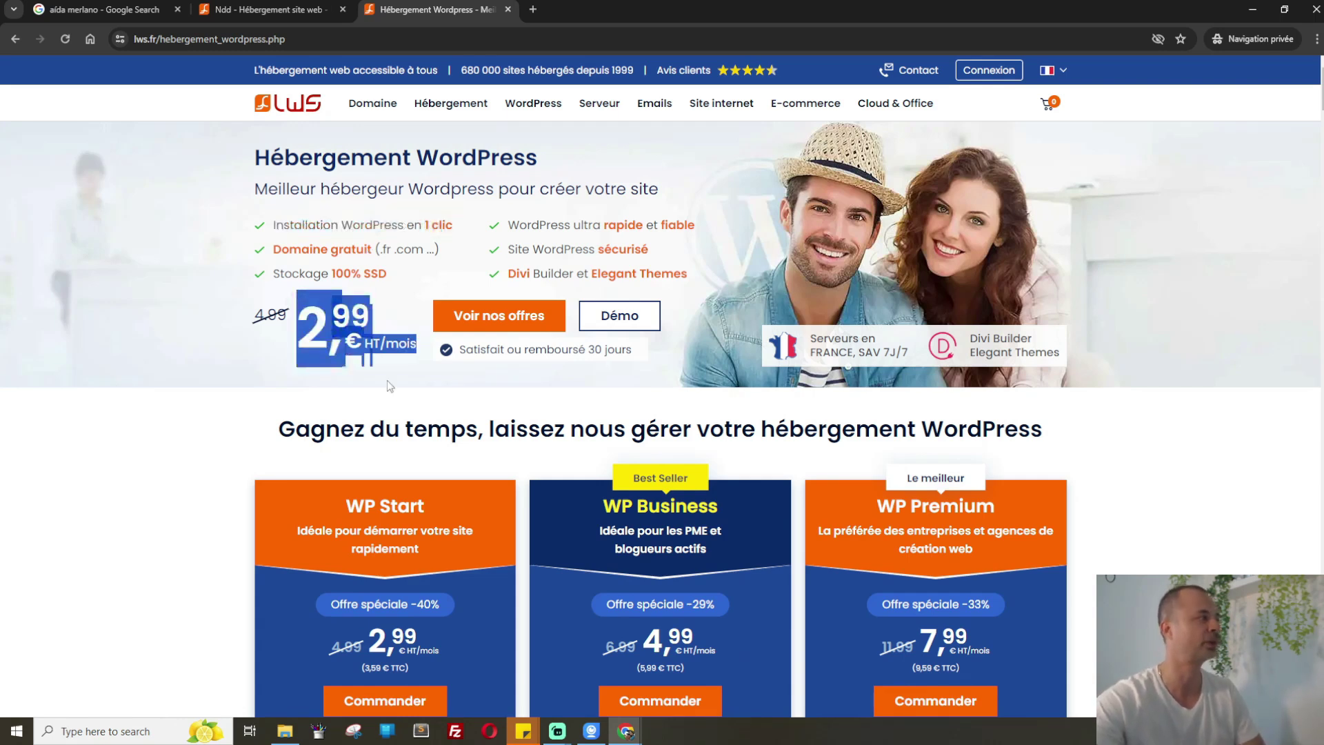
left_click(387, 380)
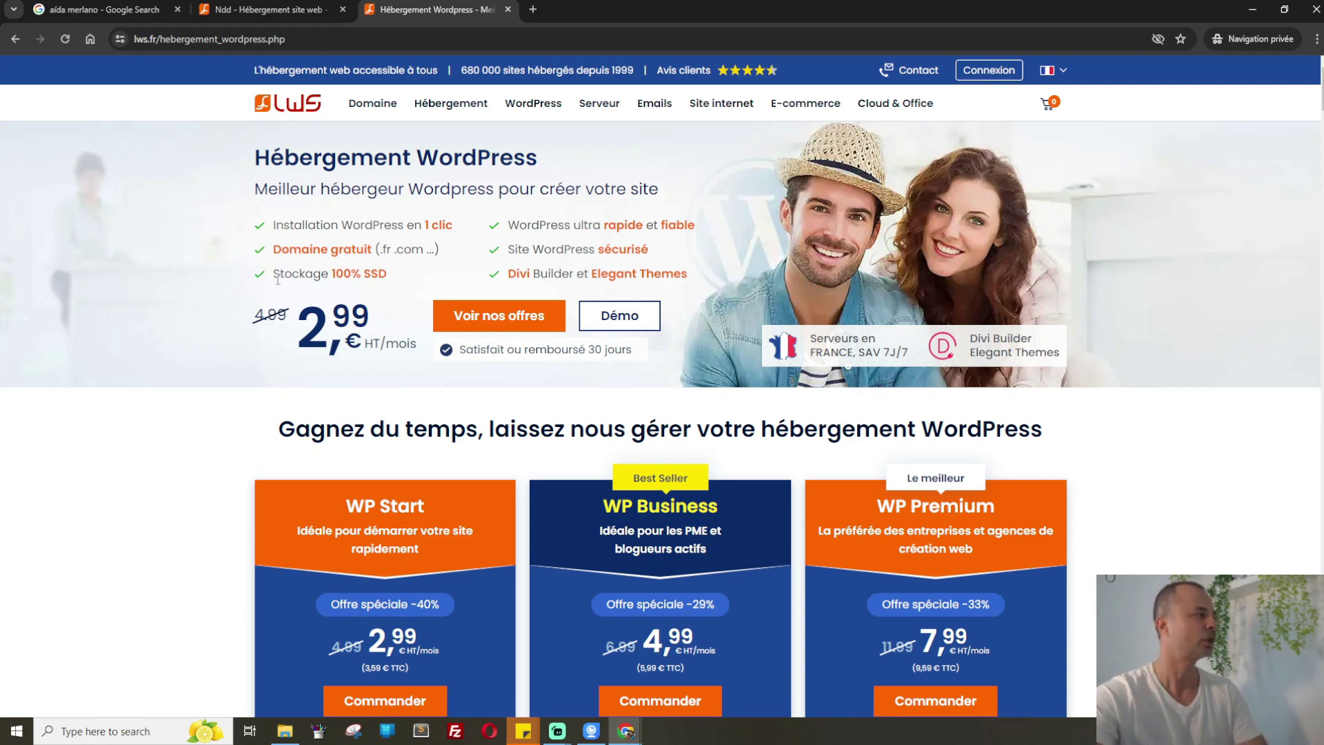
Highlight the free domain and SSL certificate included in the WP Start plan
scroll(390, 384, "down", 3)
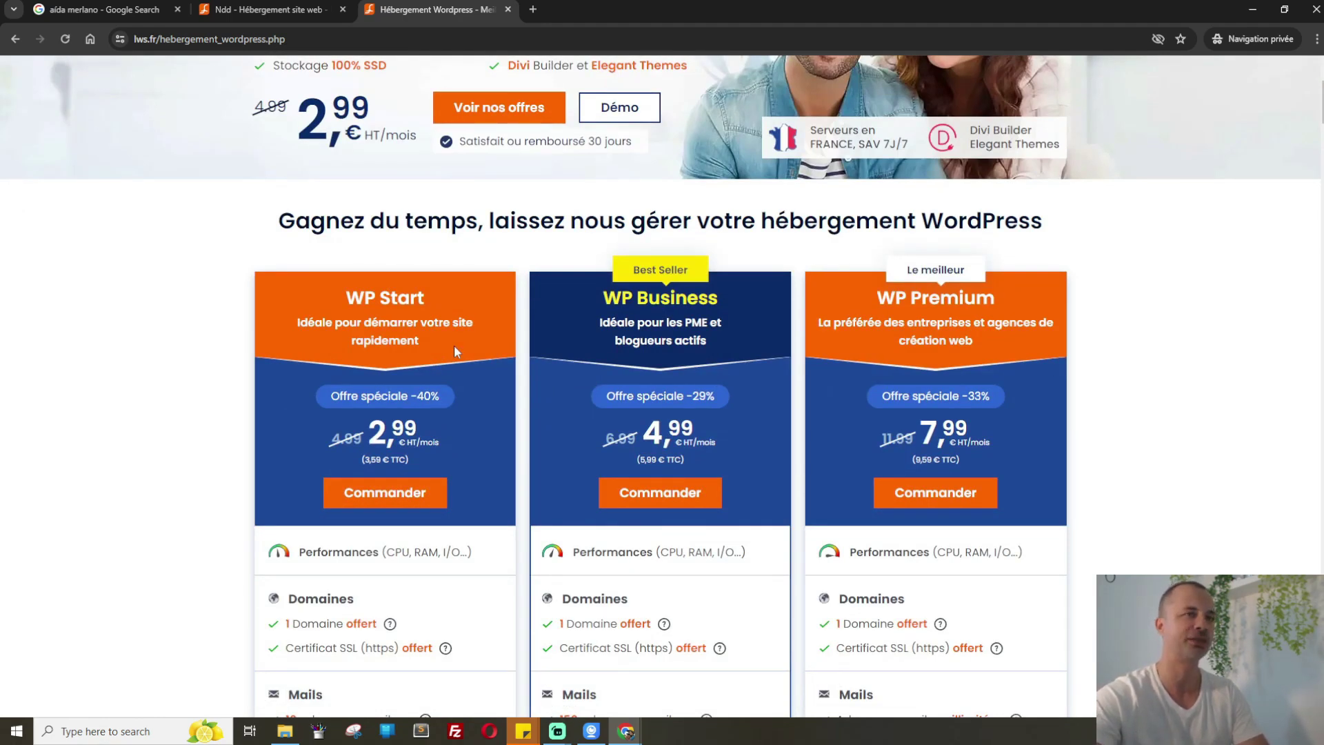
scroll(454, 352, "up", 2)
scroll(453, 351, "down", 3)
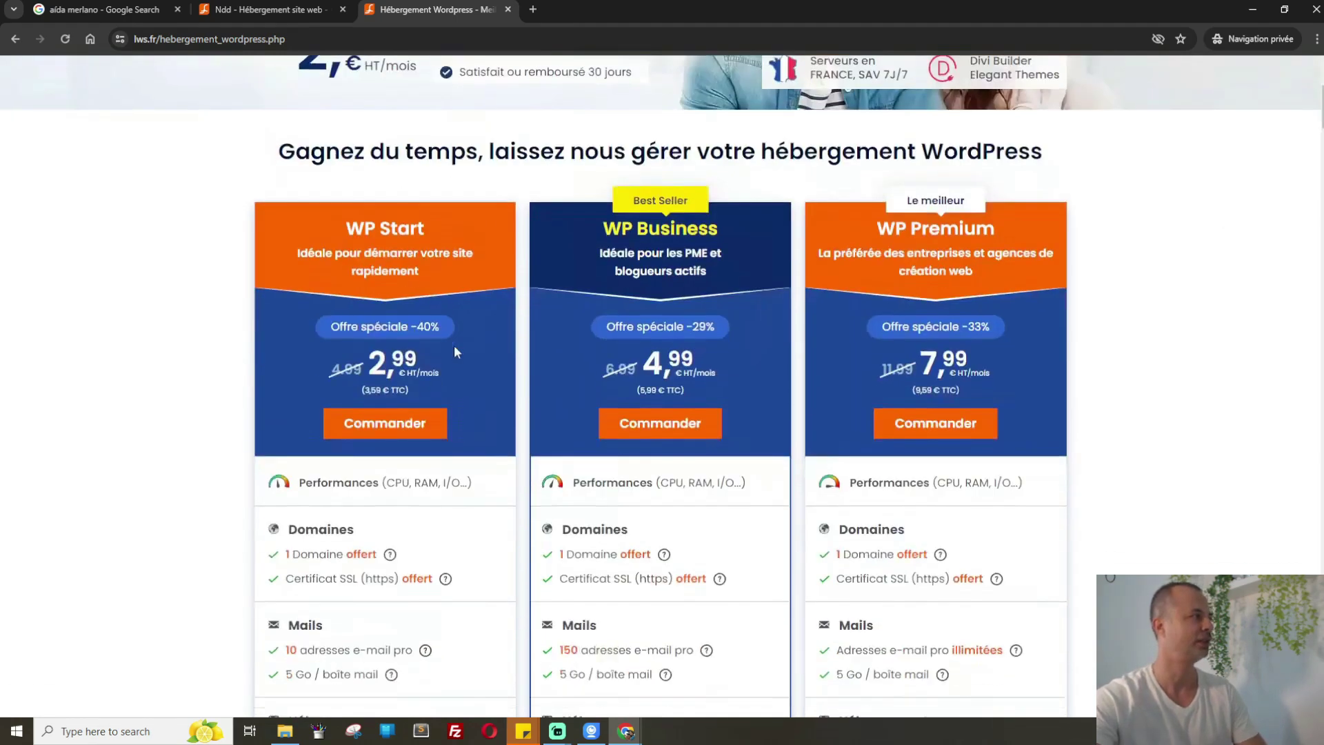
left_click_drag(292, 554, 378, 554)
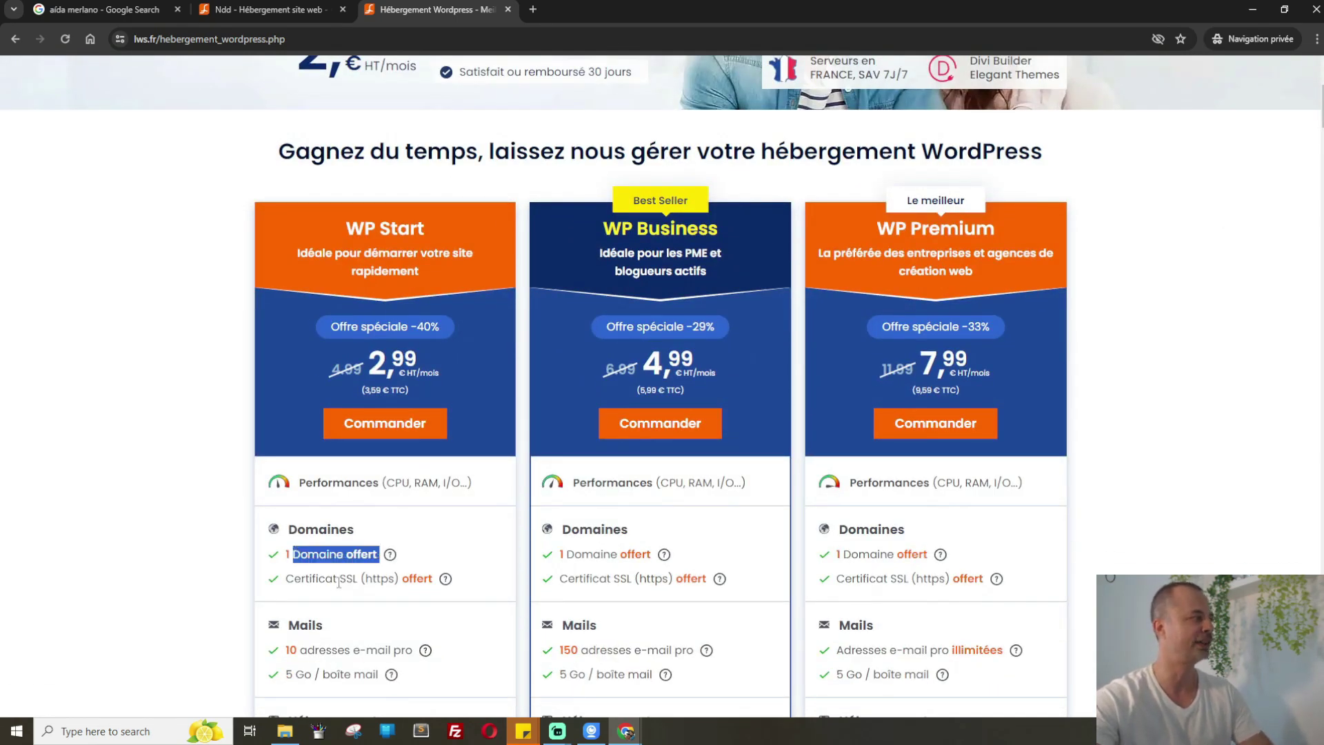
left_click_drag(286, 578, 357, 578)
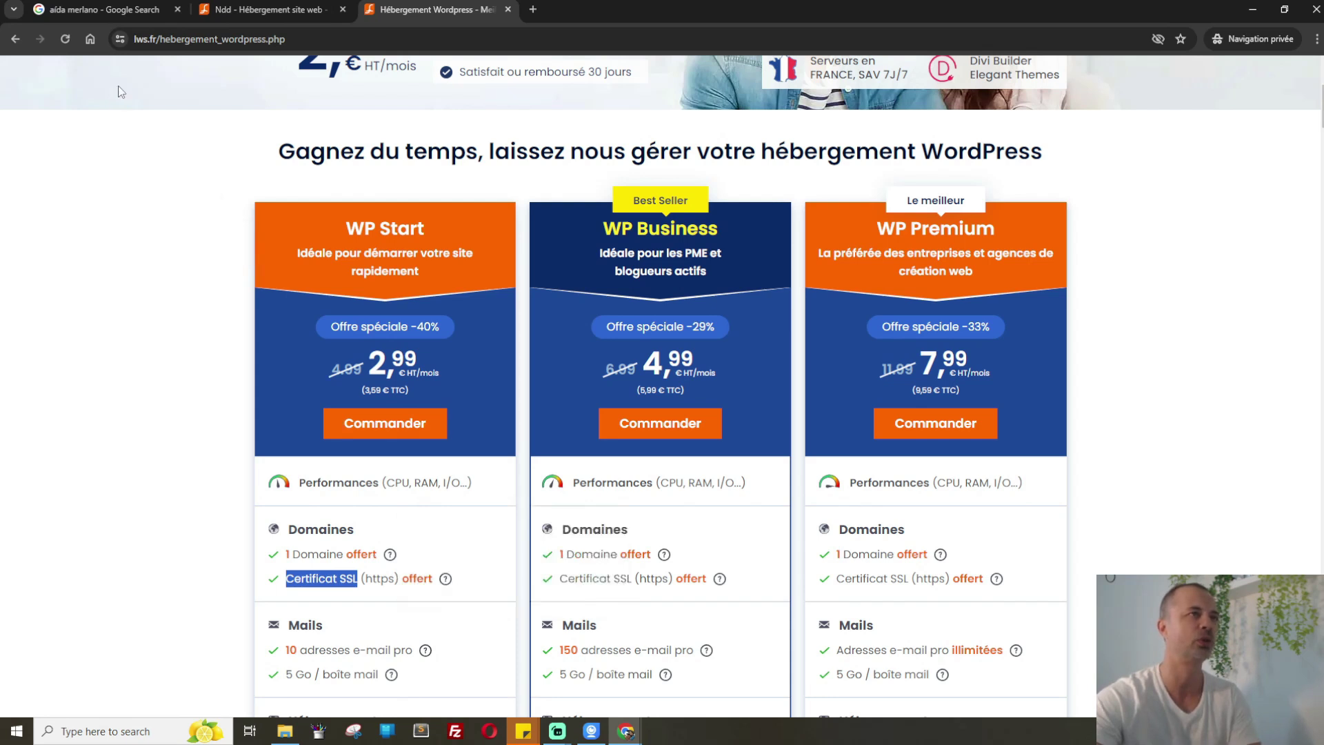
Check the 'La connexion est sécurisée' details and highlight 'https' in the full address
left_click(120, 39)
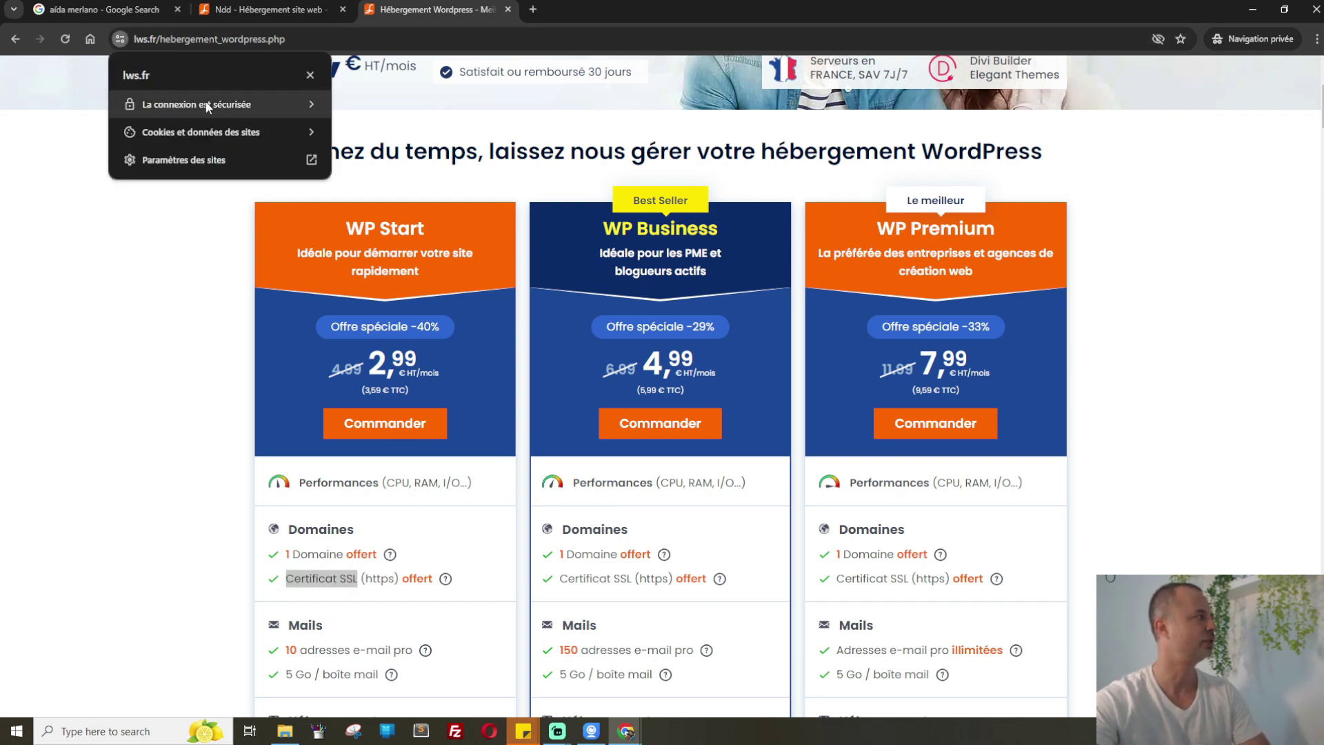
left_click(149, 41)
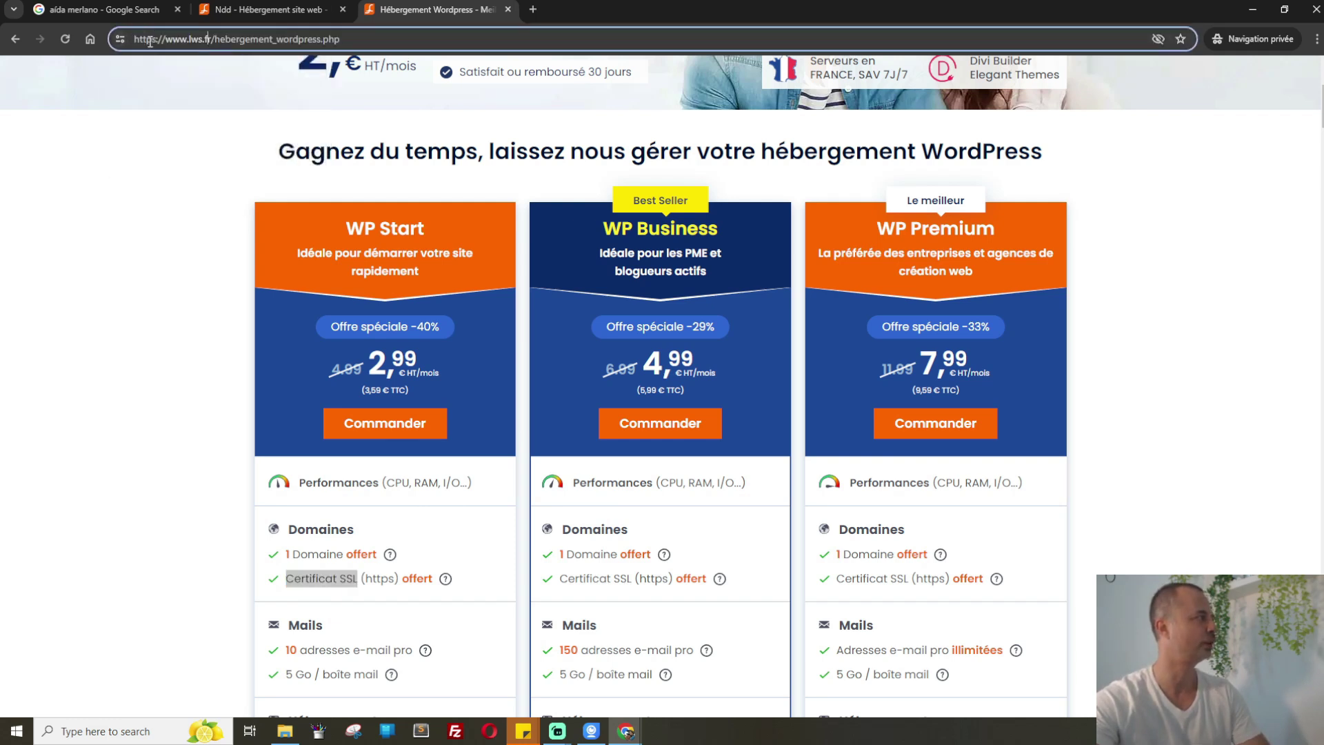
left_click_drag(157, 41, 136, 43)
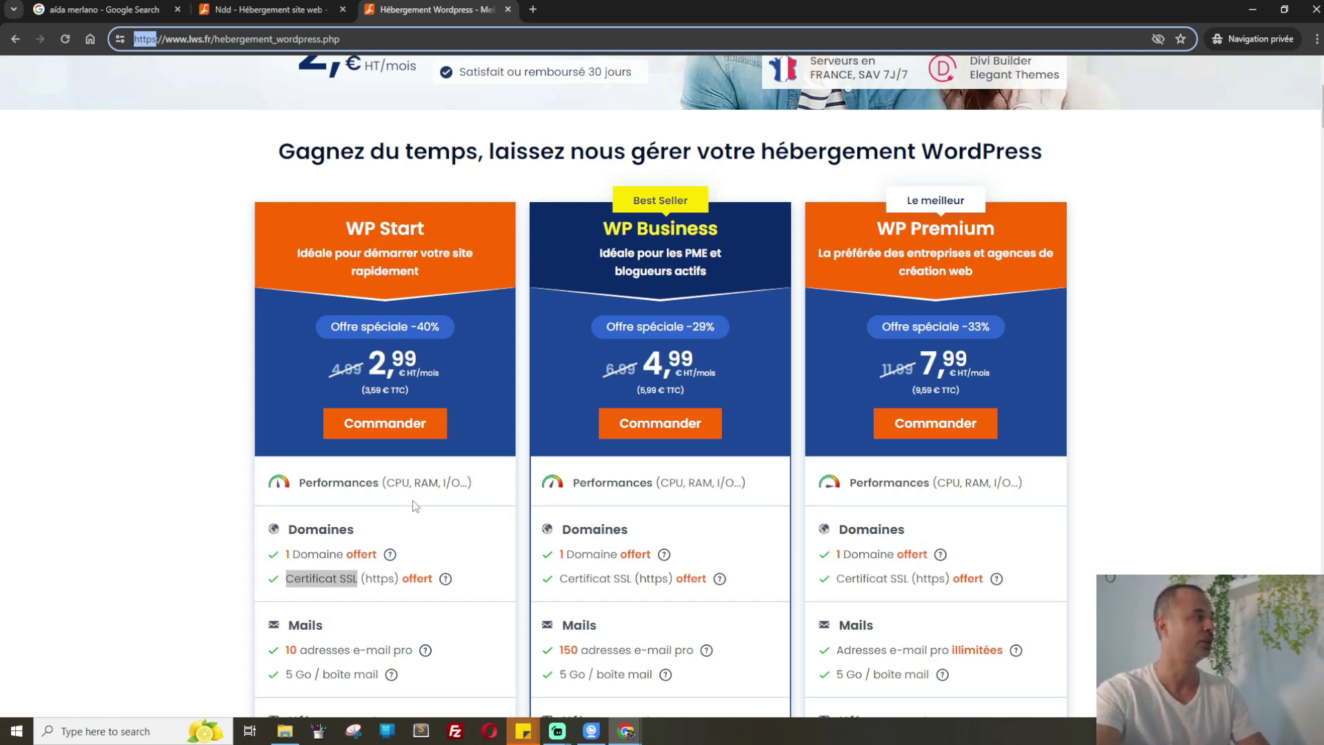
left_click_drag(286, 580, 375, 582)
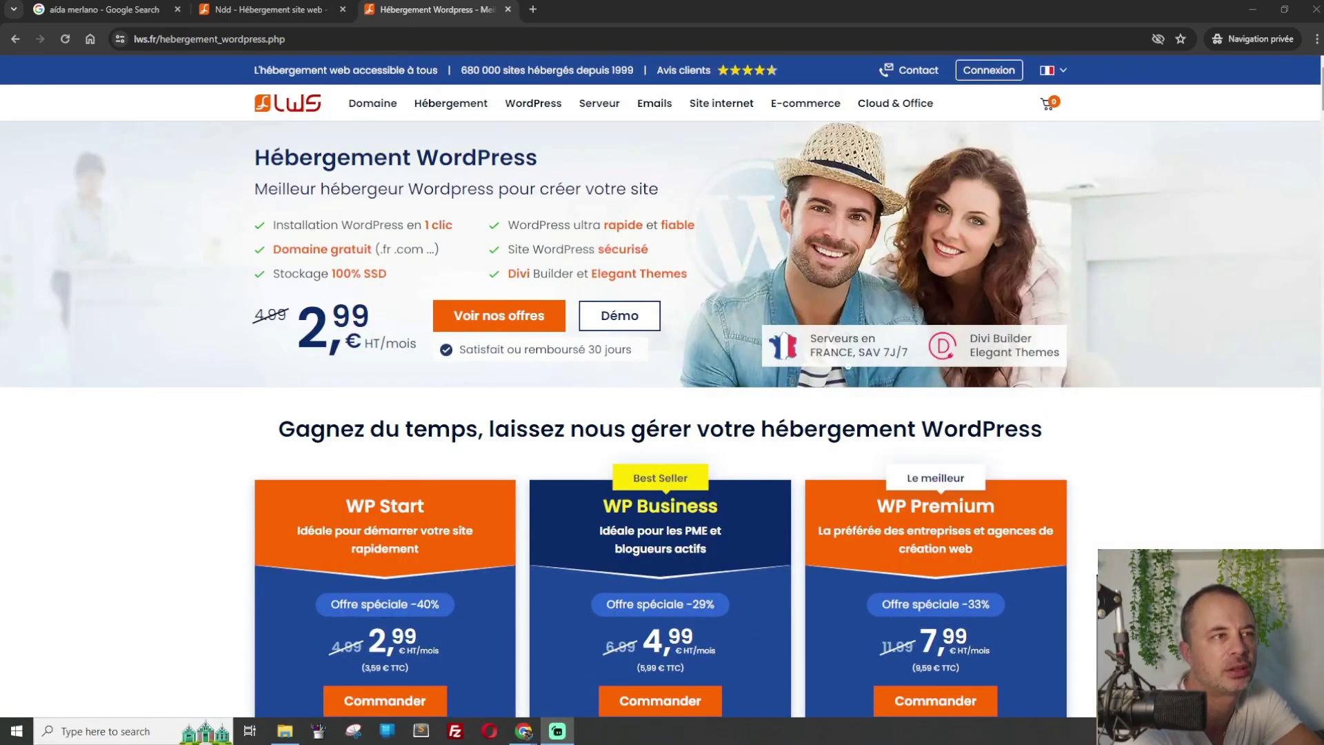
scroll(662, 386, "down", 6)
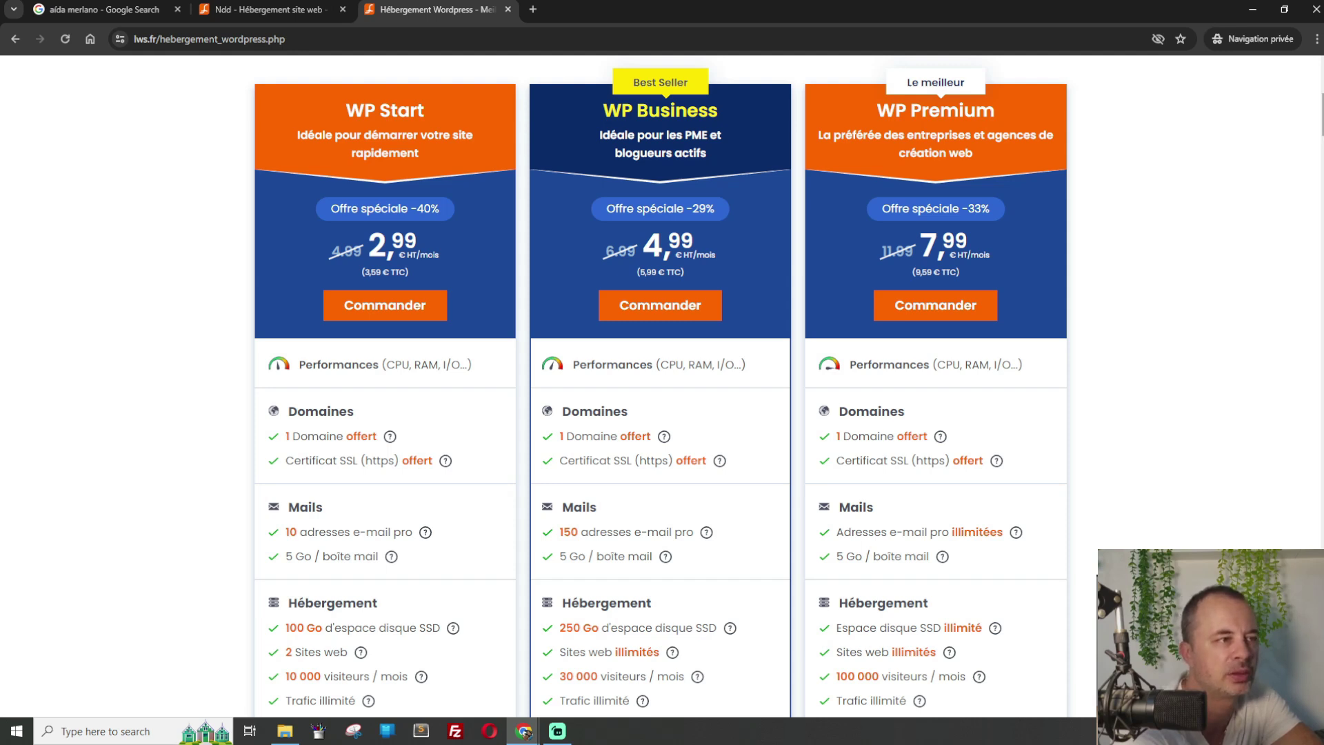
scroll(661, 386, "down", 2)
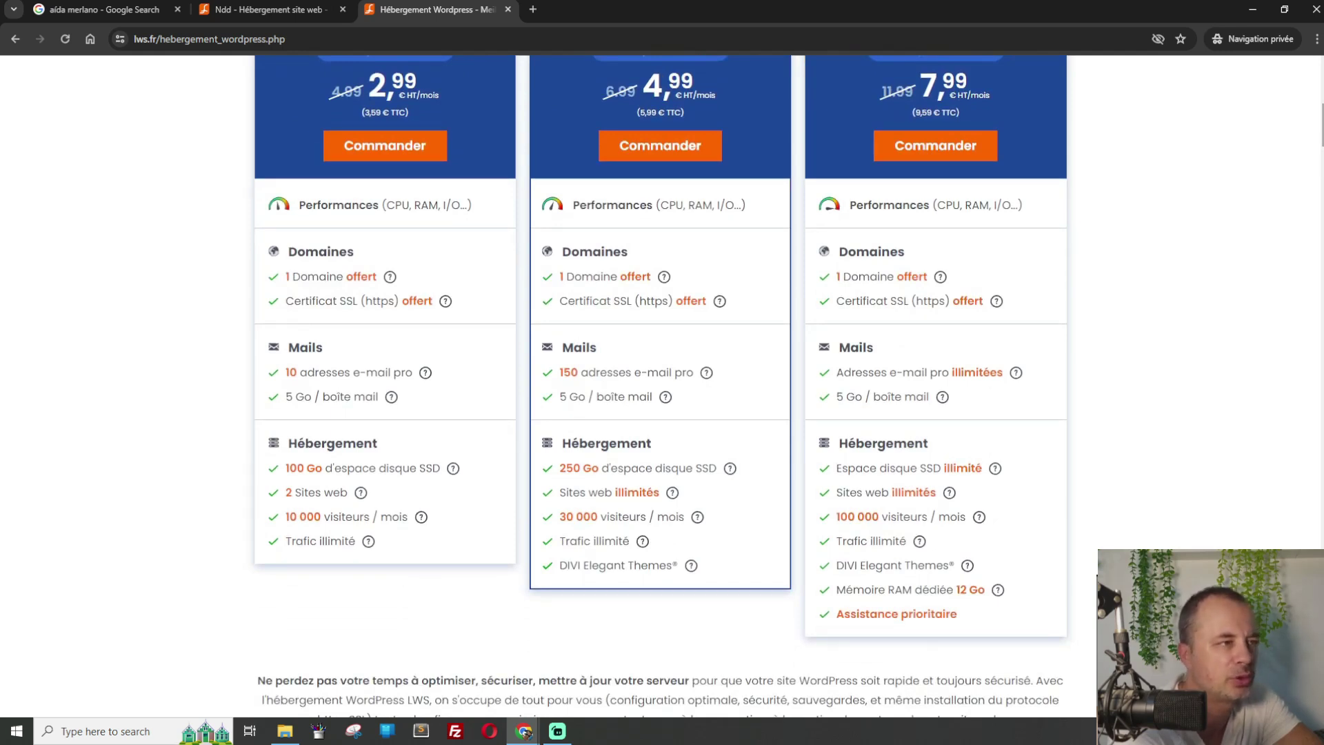
scroll(661, 386, "up", 4)
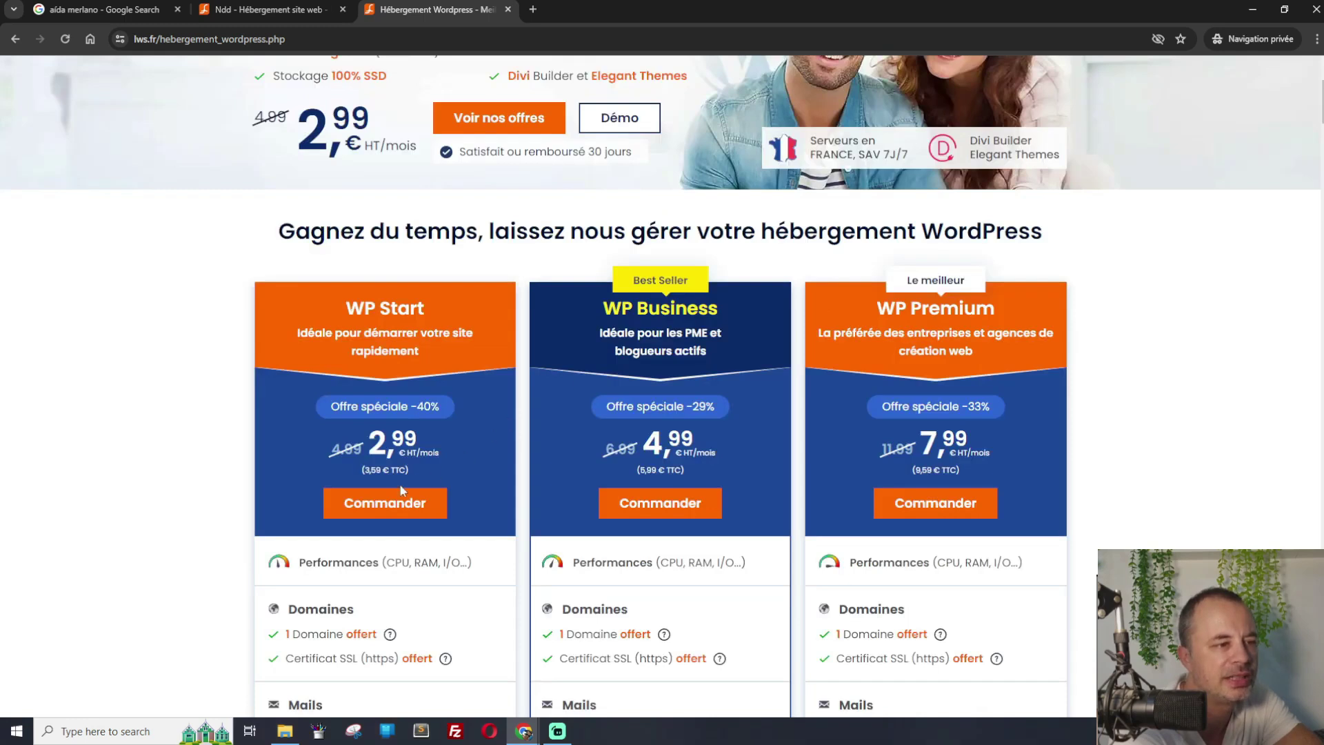
Order the WP Start plan with its Commander button to reach the engagement-length step
left_click(381, 503)
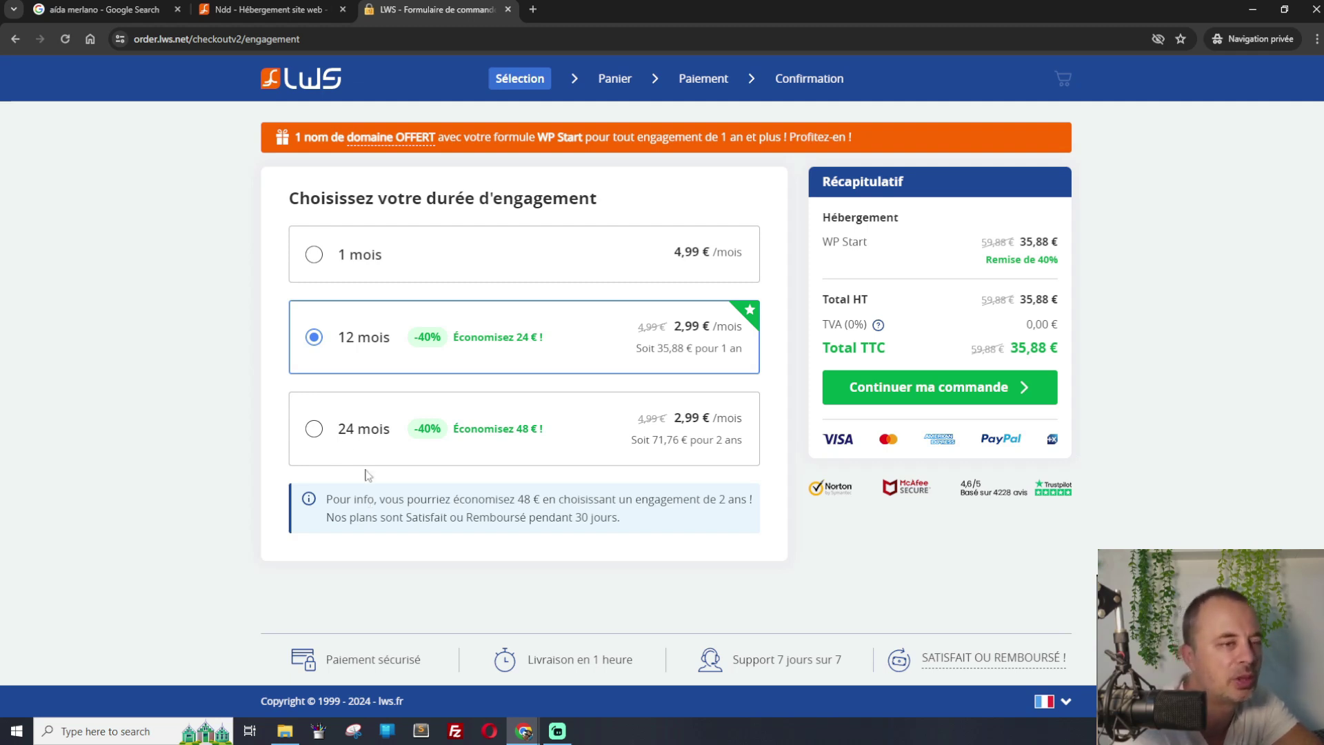
Switch the commitment from 12 months to 1 month at 4,99 € and continue the order
left_click(317, 262)
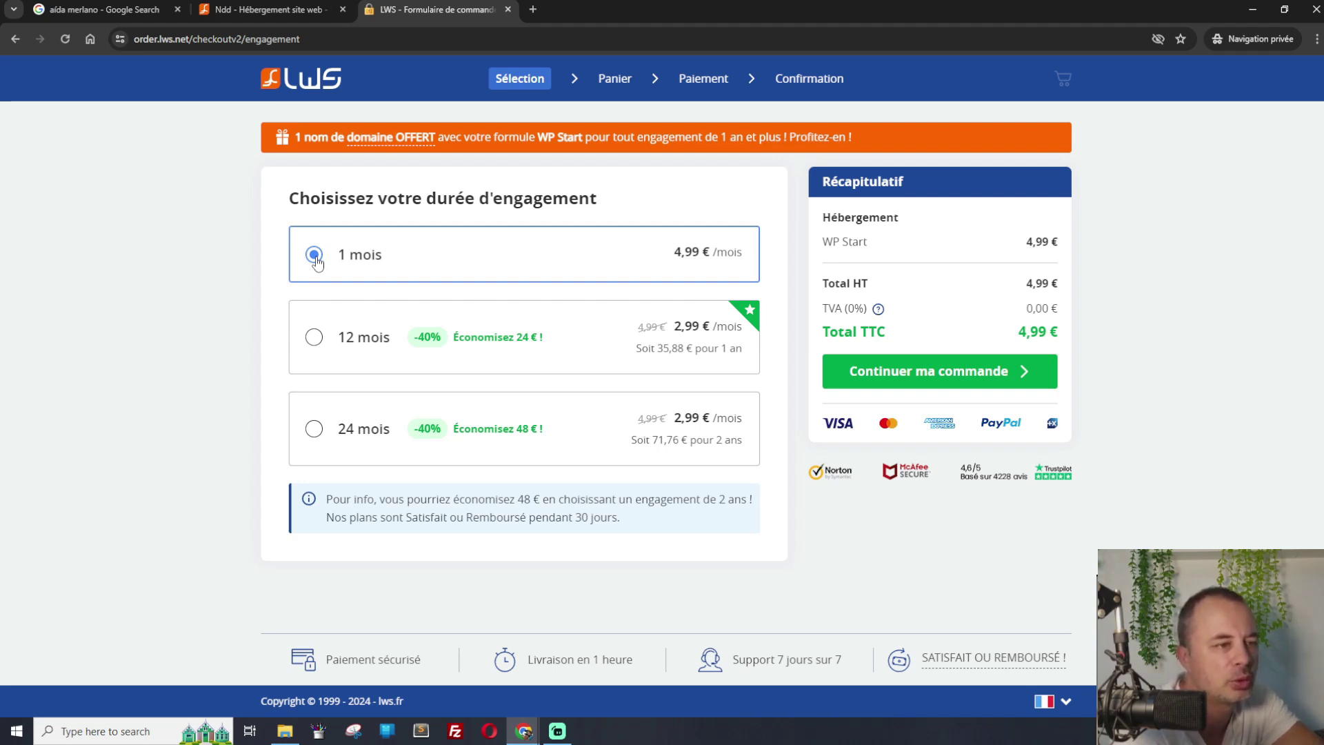
left_click(1001, 387)
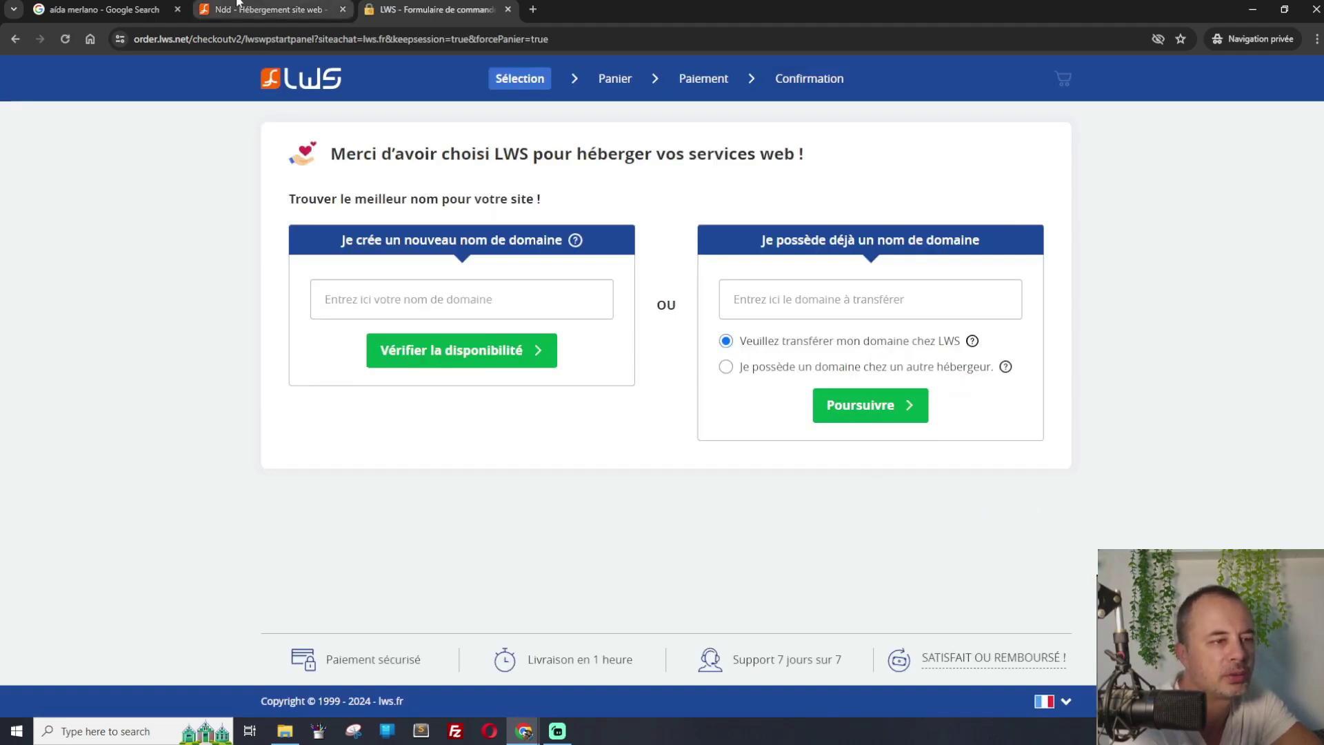
Paste 'merlano' from the domain results tab into the new-domain field and check availability
left_click(269, 10)
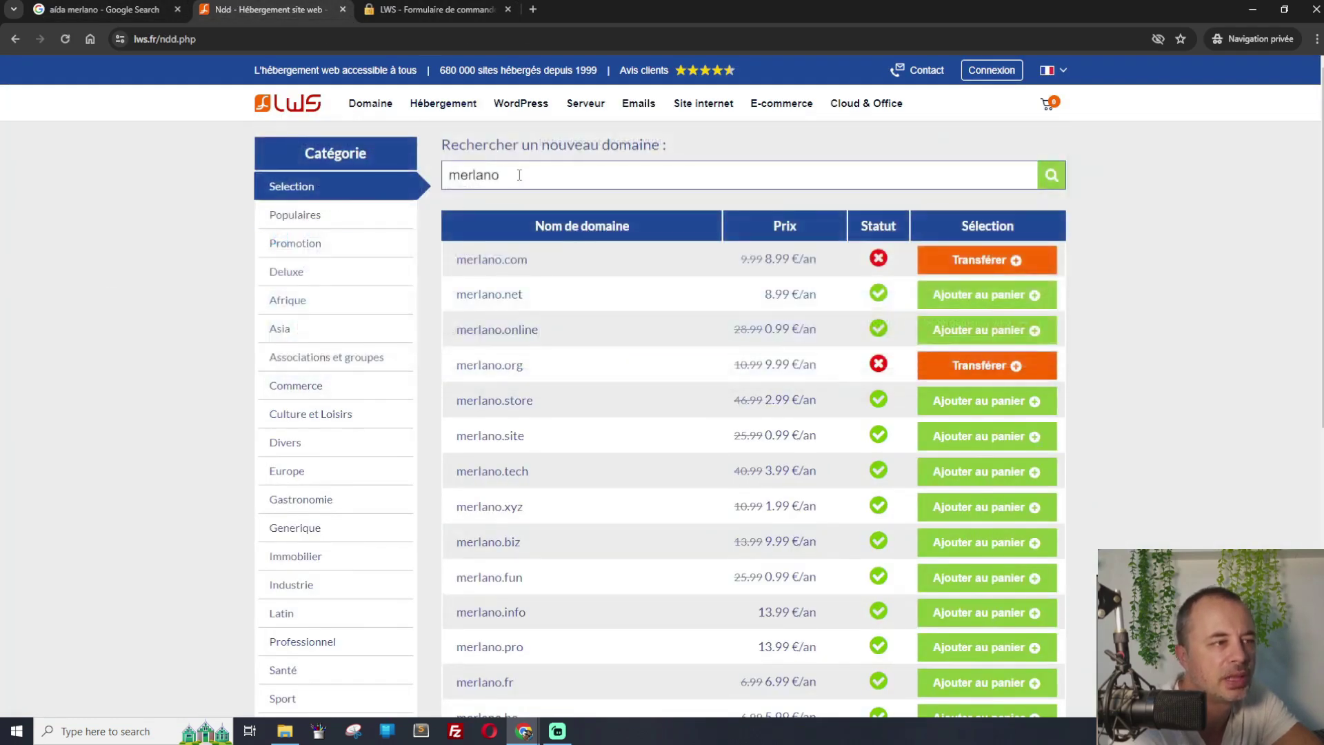
double_click(492, 174)
key("ctrl+c")
left_click(428, 9)
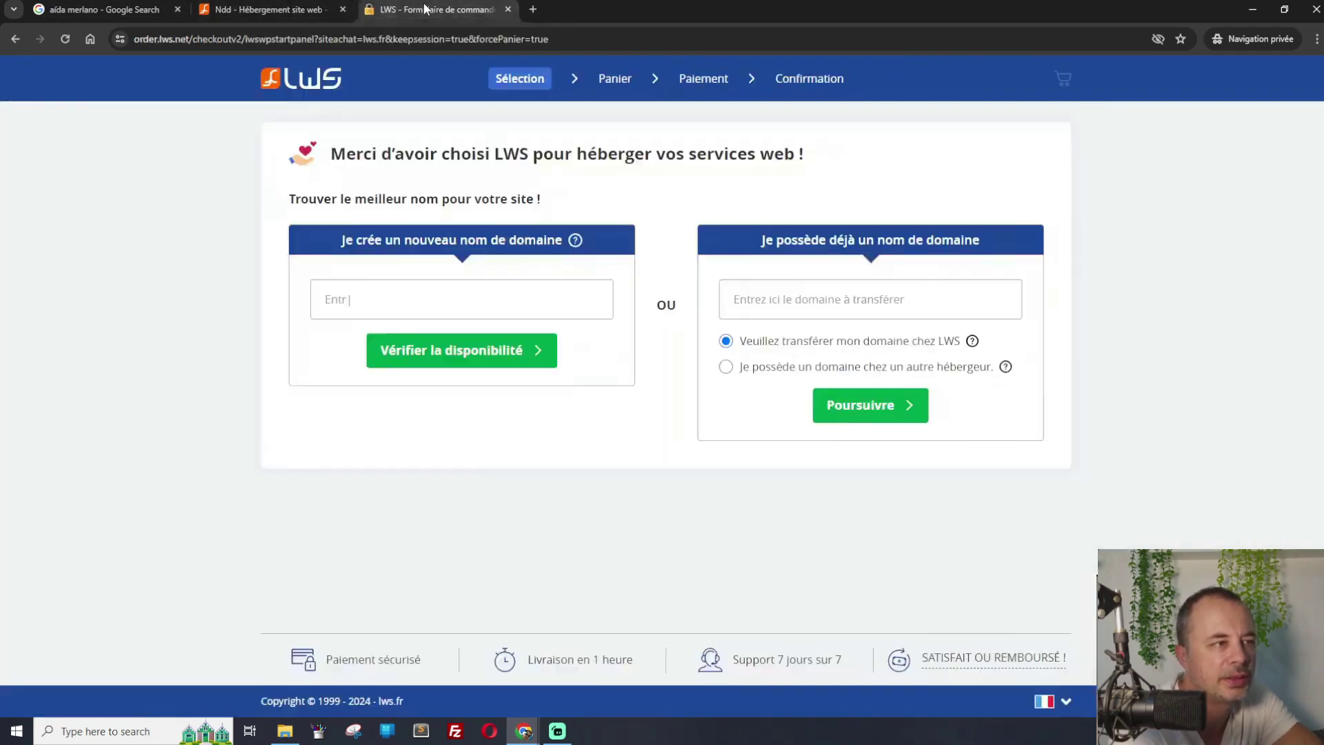
left_click(412, 301)
key("ctrl+v")
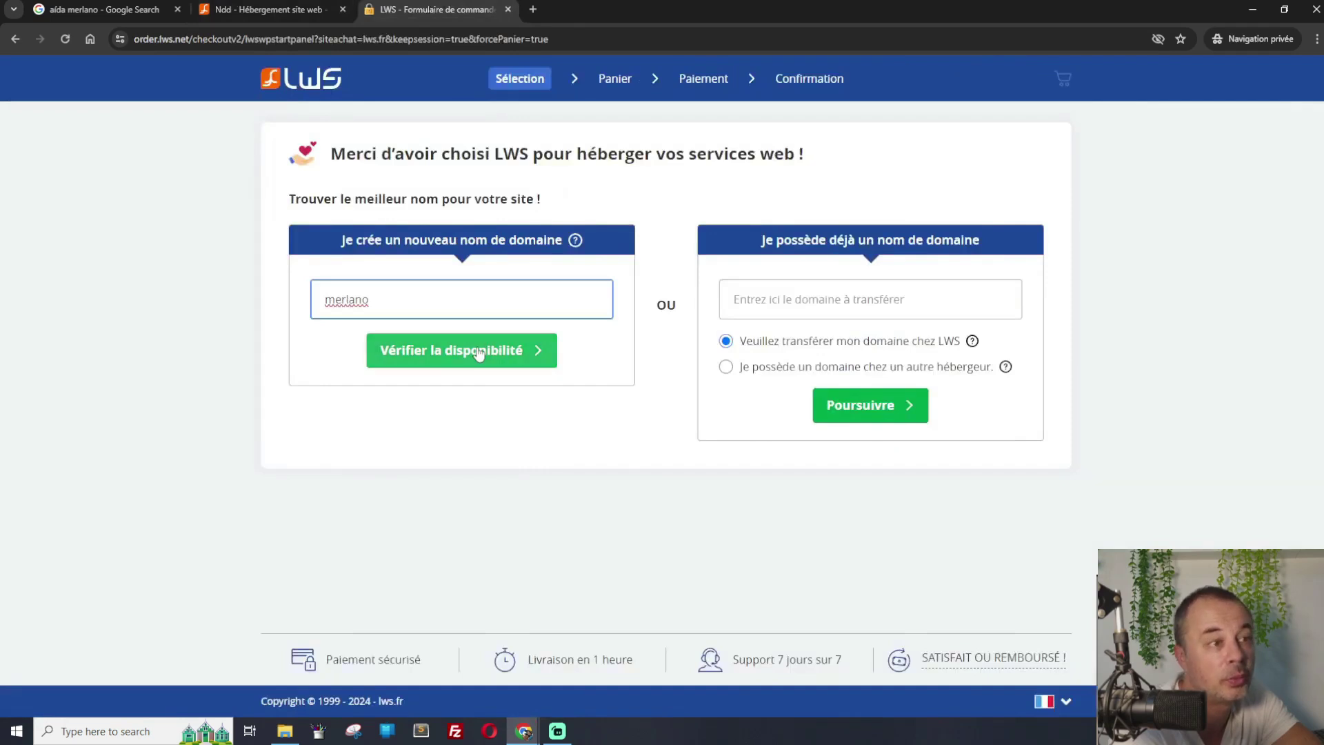
left_click(479, 351)
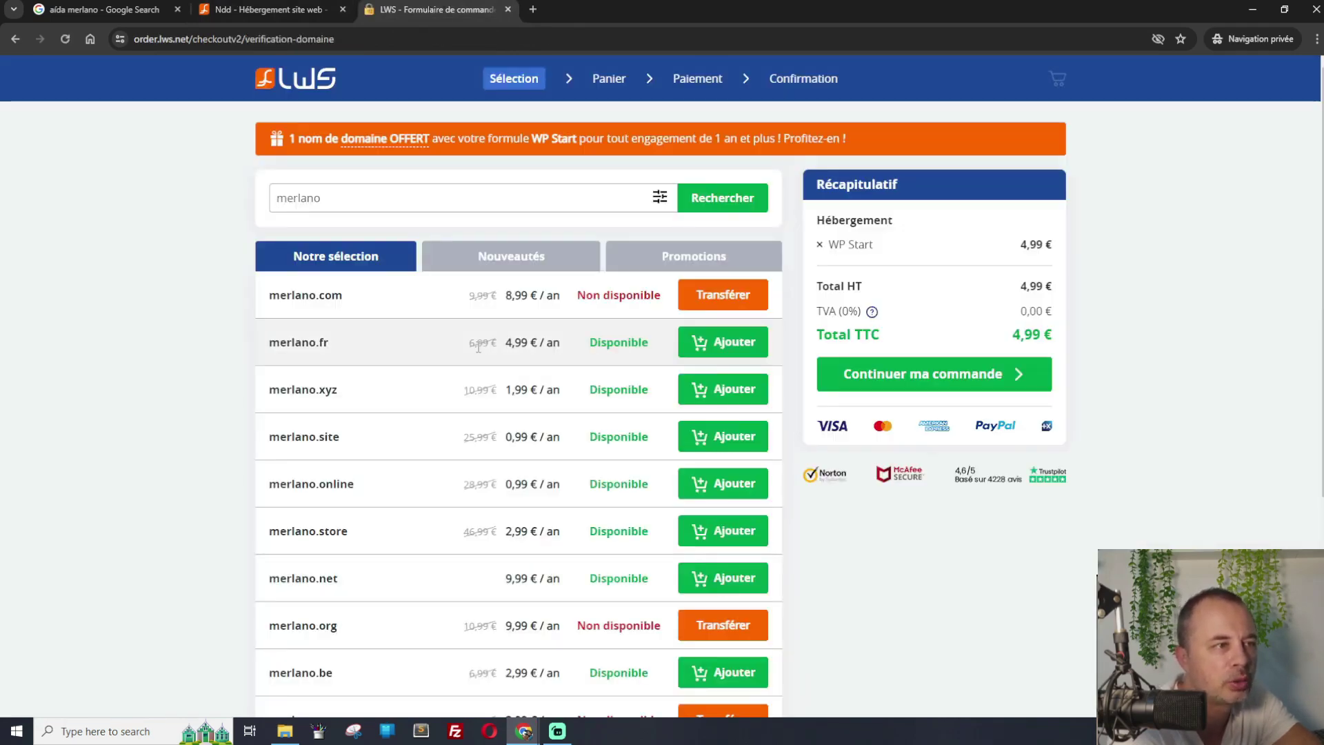
Add merlano.fr at 4,99 €/an to the cart and highlight the free-domain offer banner
left_click(721, 345)
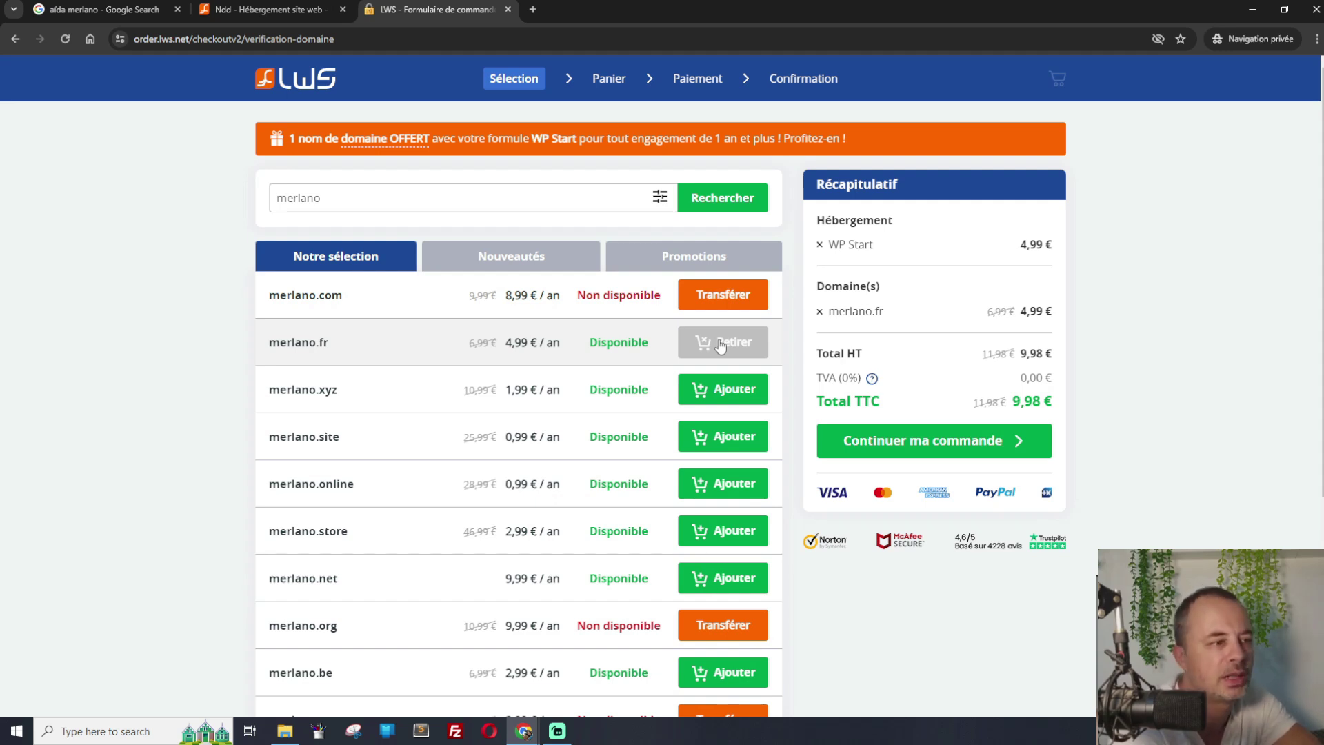
triple_click(566, 138)
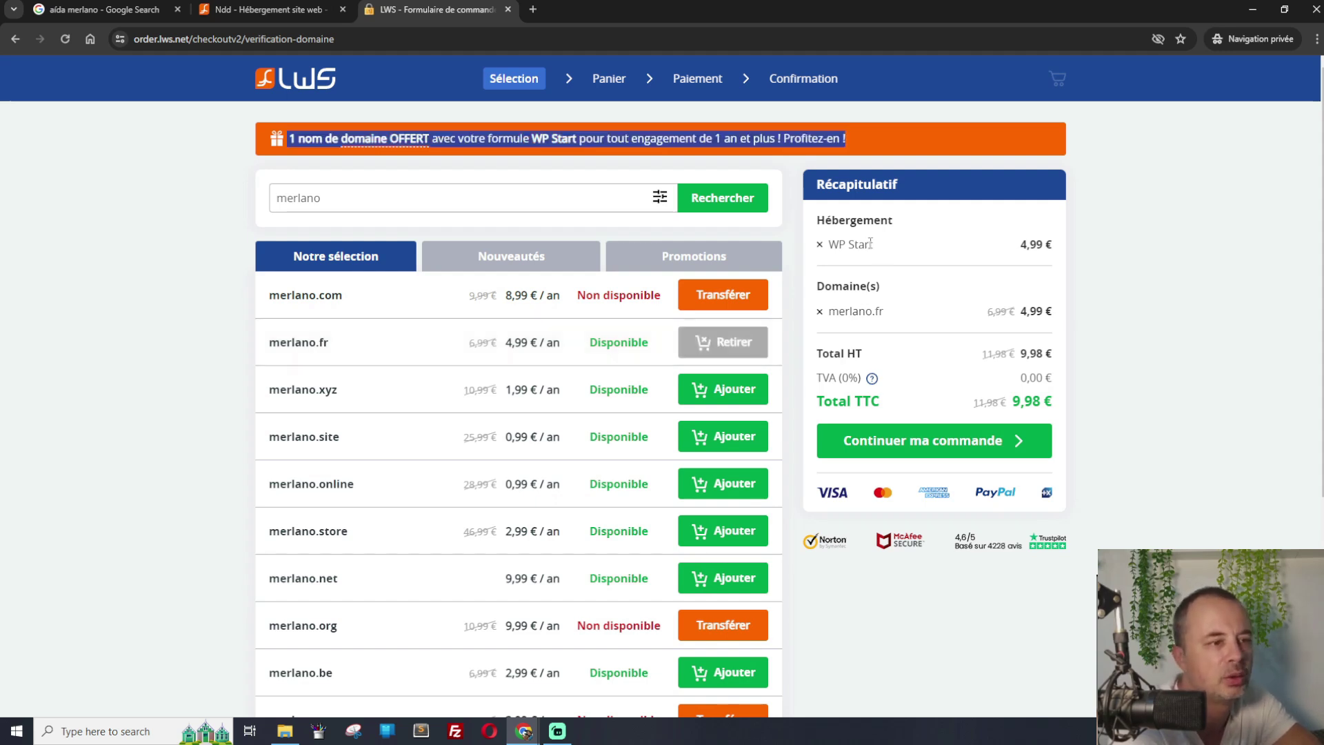
Continue the order from the Récapitulatif panel to the cart with WP Start and merlano.fr (9,98 €)
left_click(978, 438)
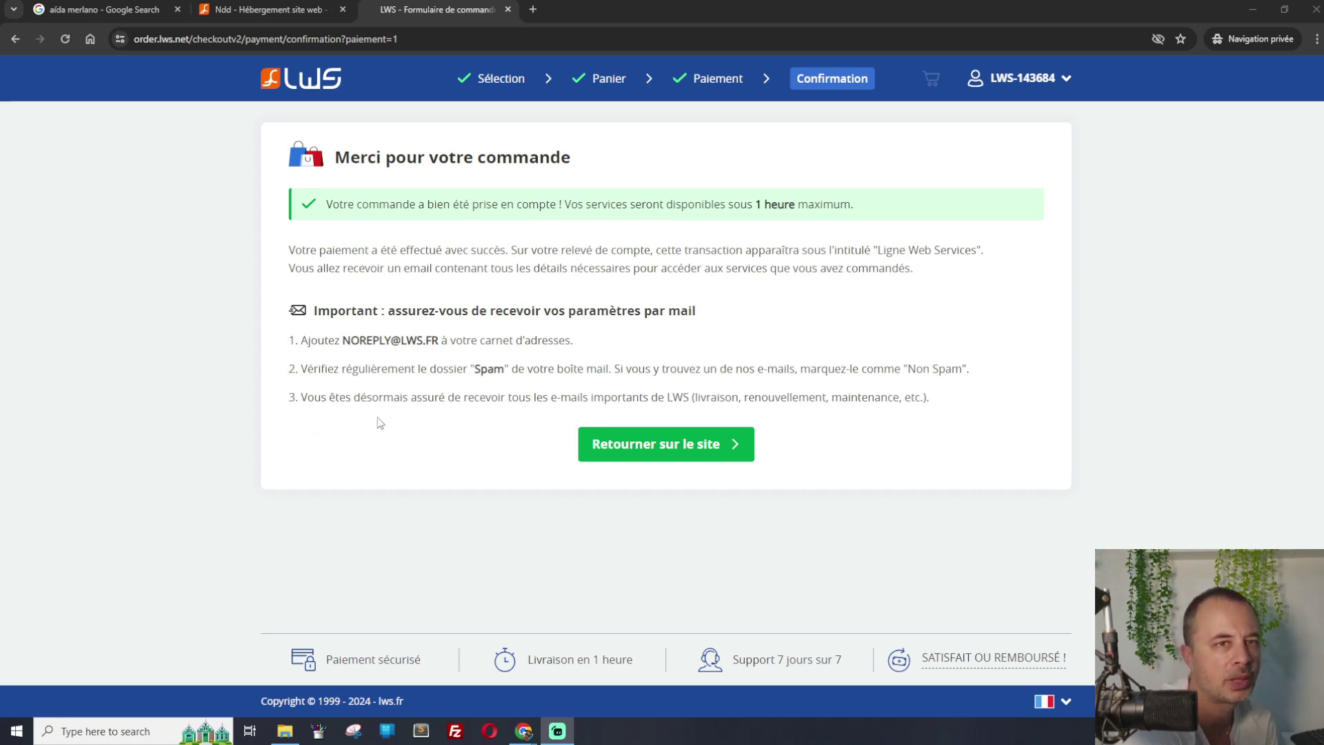
Bring the browser forward to reach the order confirmation and the LWS ready e-mail
left_click(687, 447)
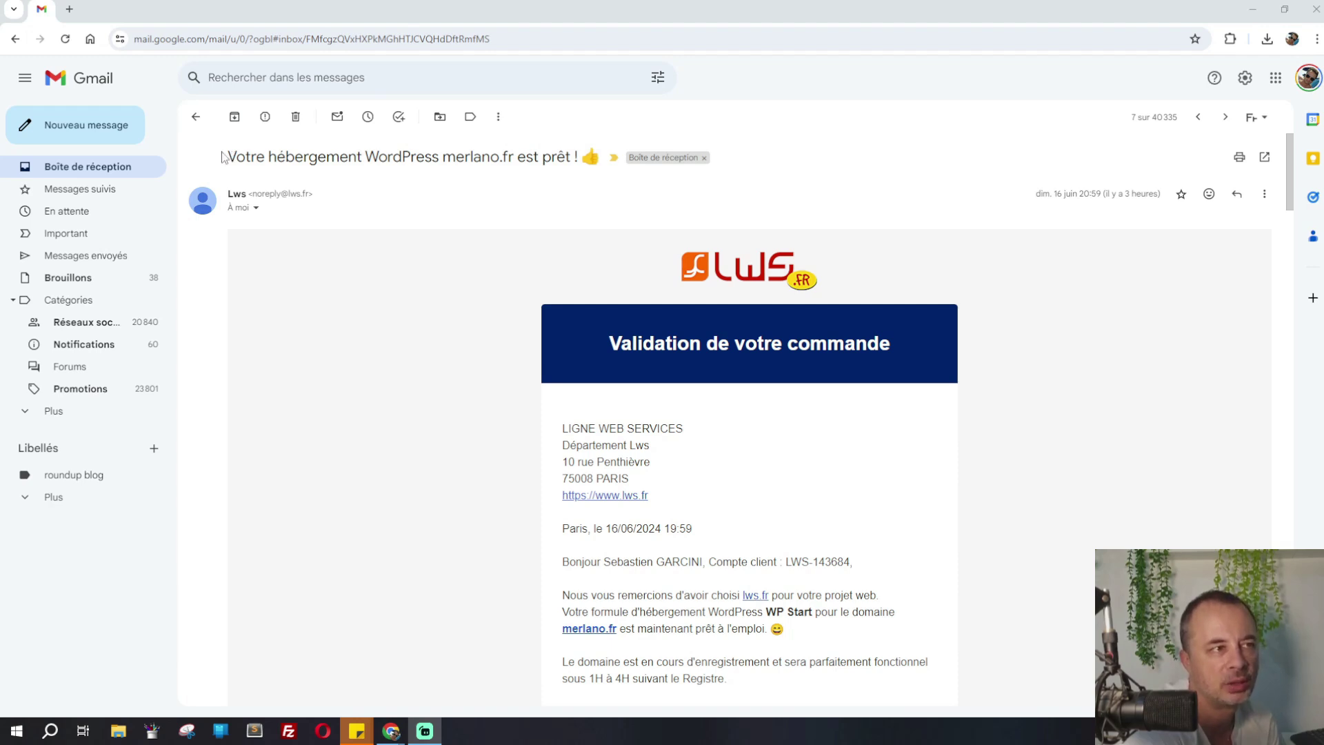
left_click_drag(226, 157, 577, 157)
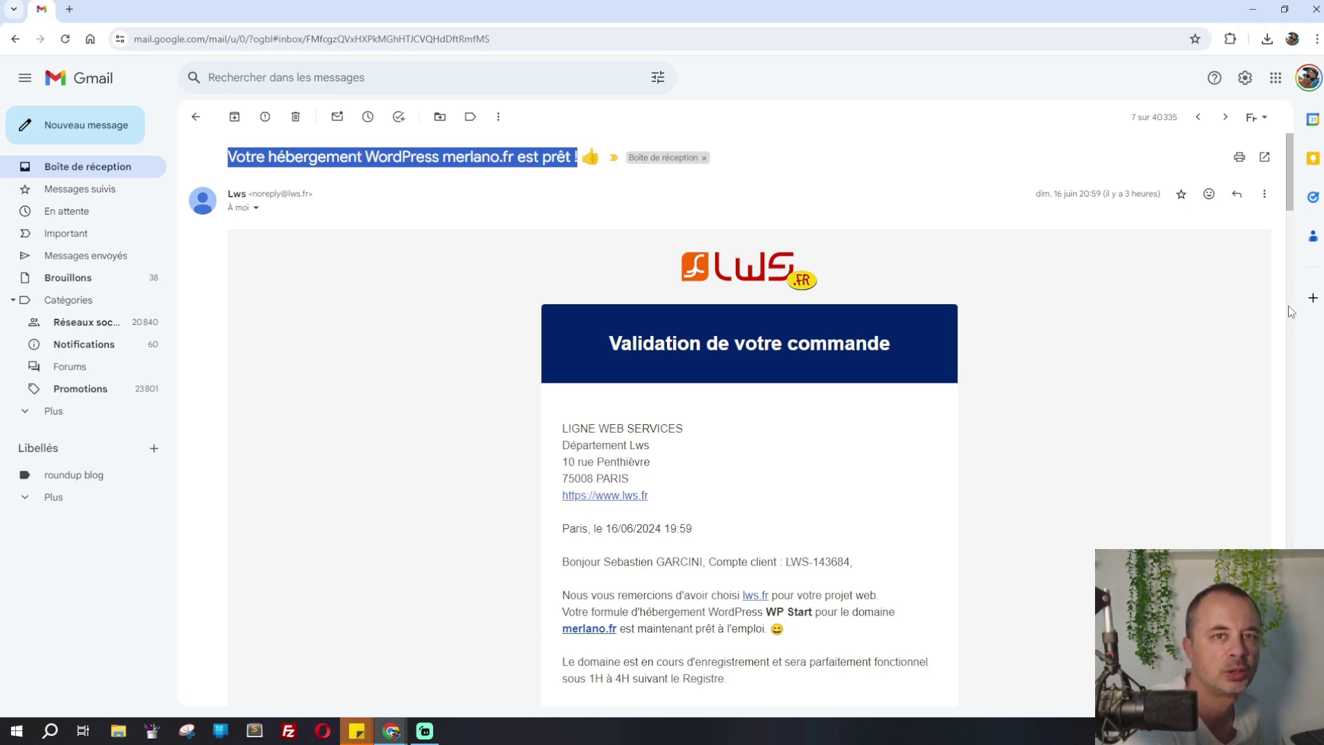
left_click(1291, 236)
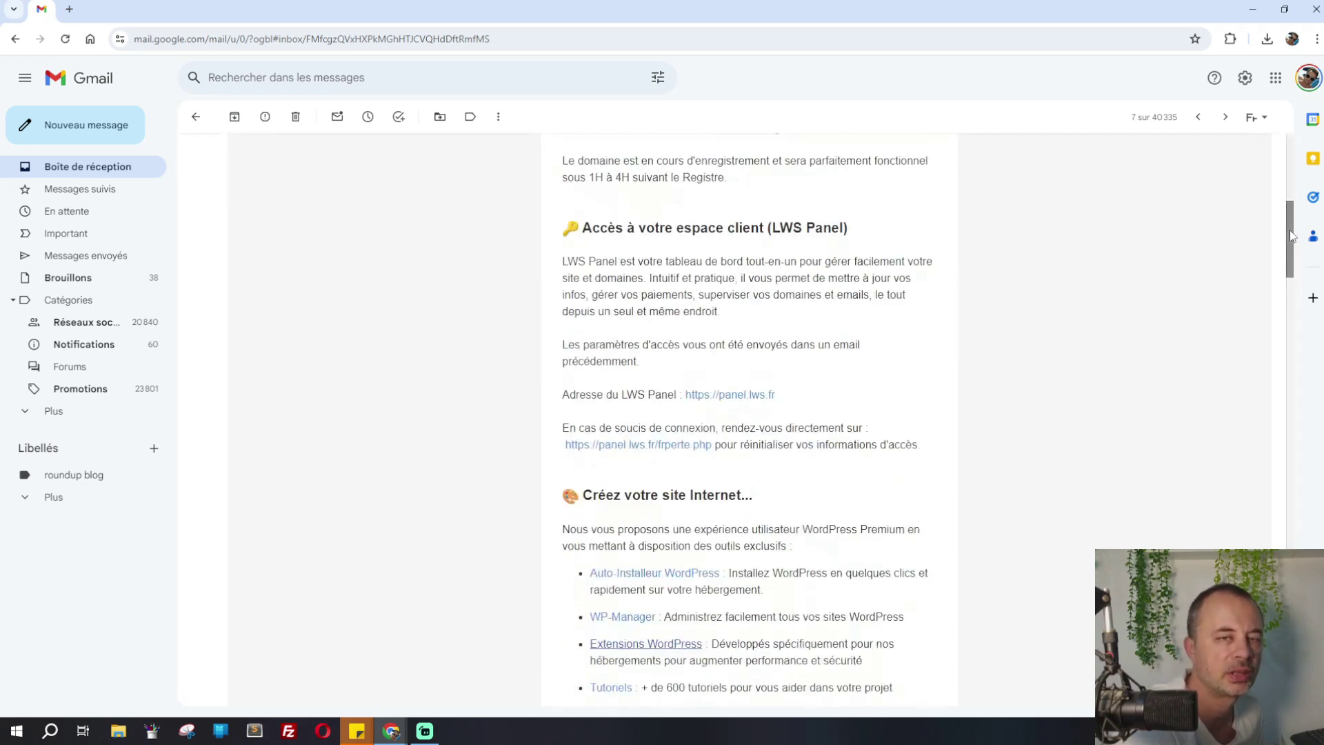
left_click(1291, 198)
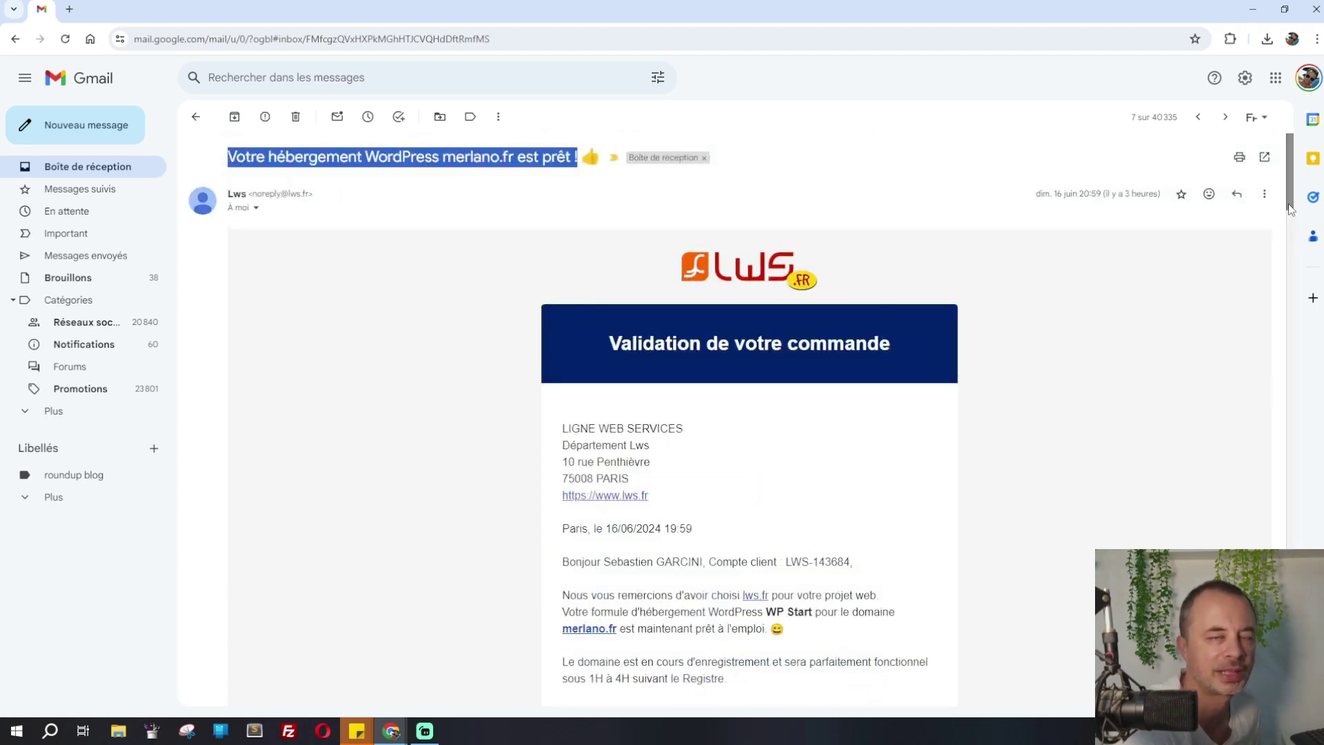
left_click_drag(1290, 209, 1293, 262)
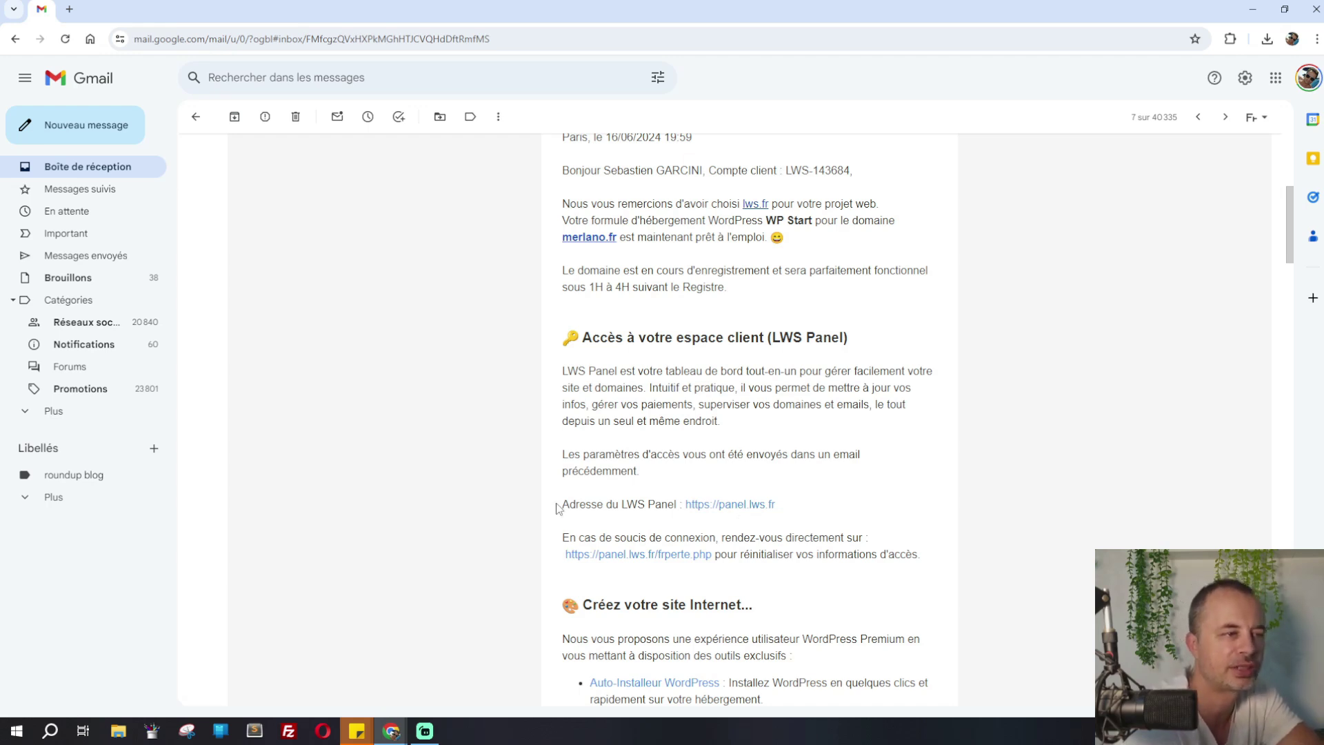
left_click_drag(790, 498, 564, 510)
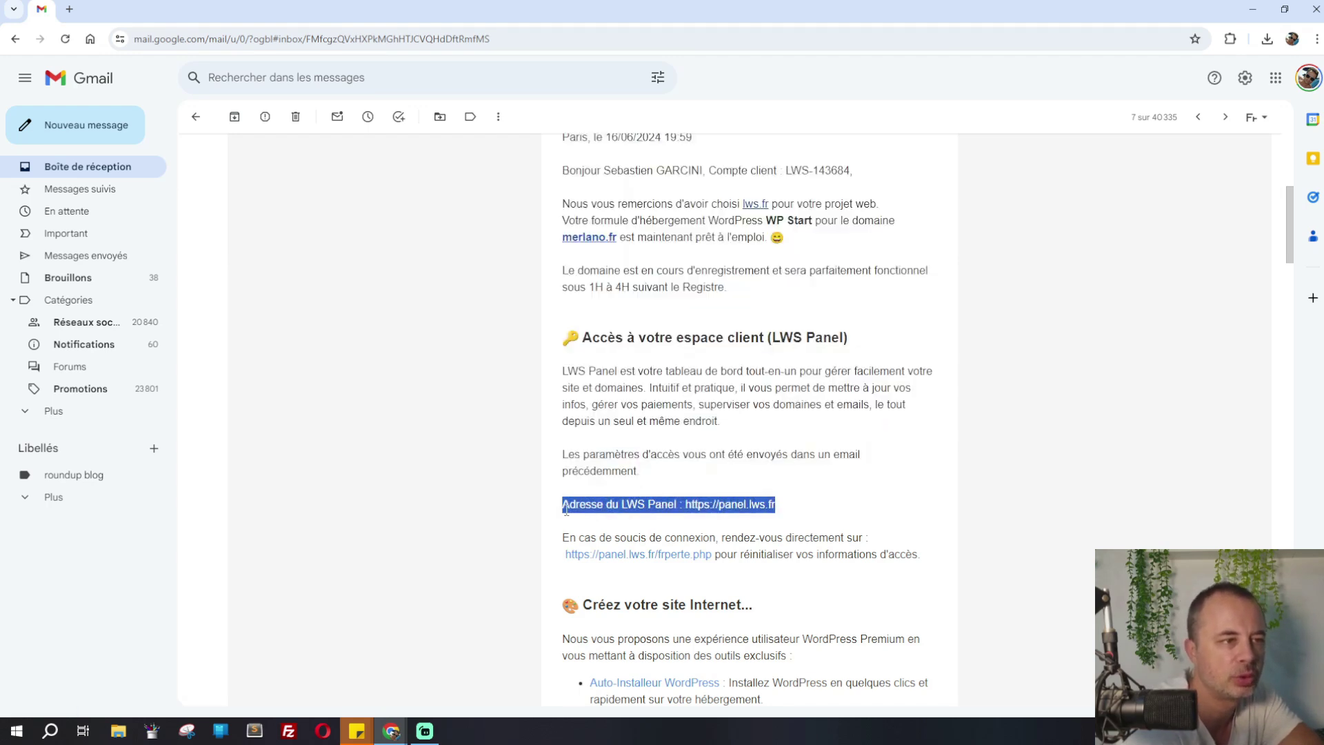
left_click(907, 519)
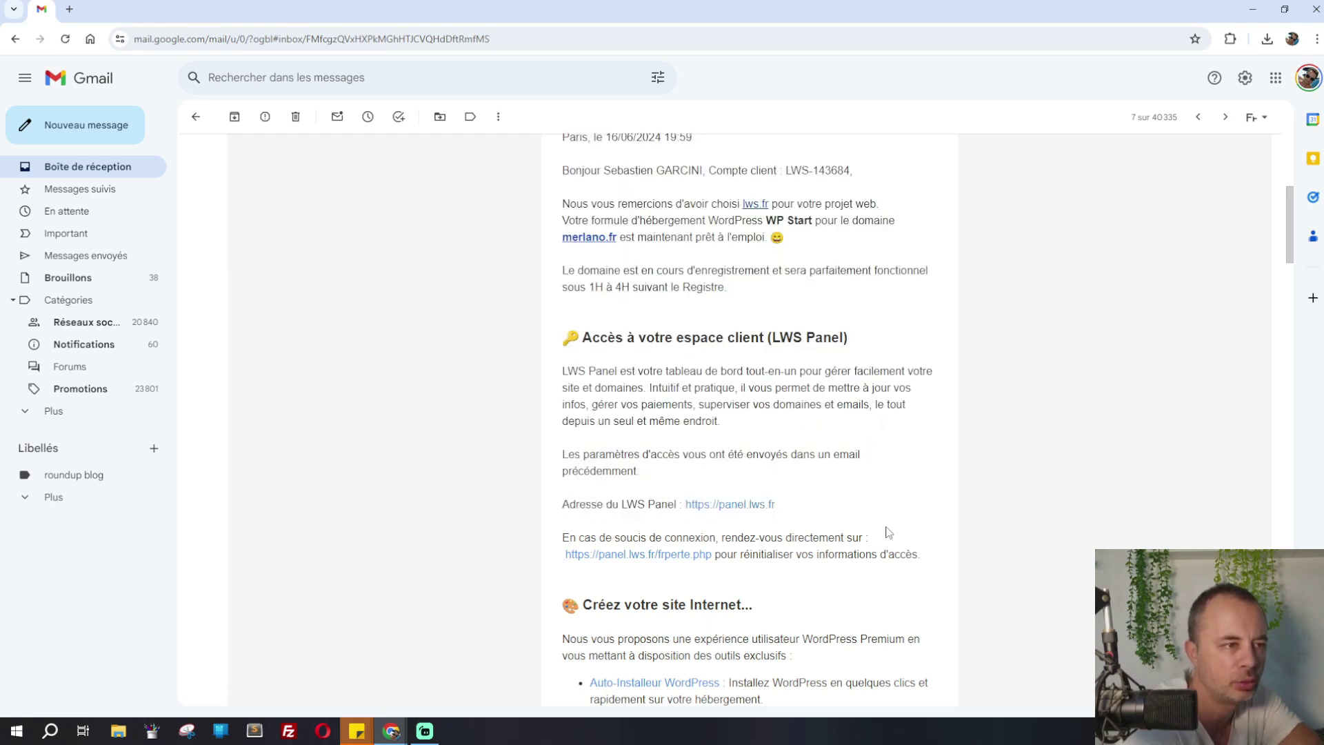
left_click(717, 509)
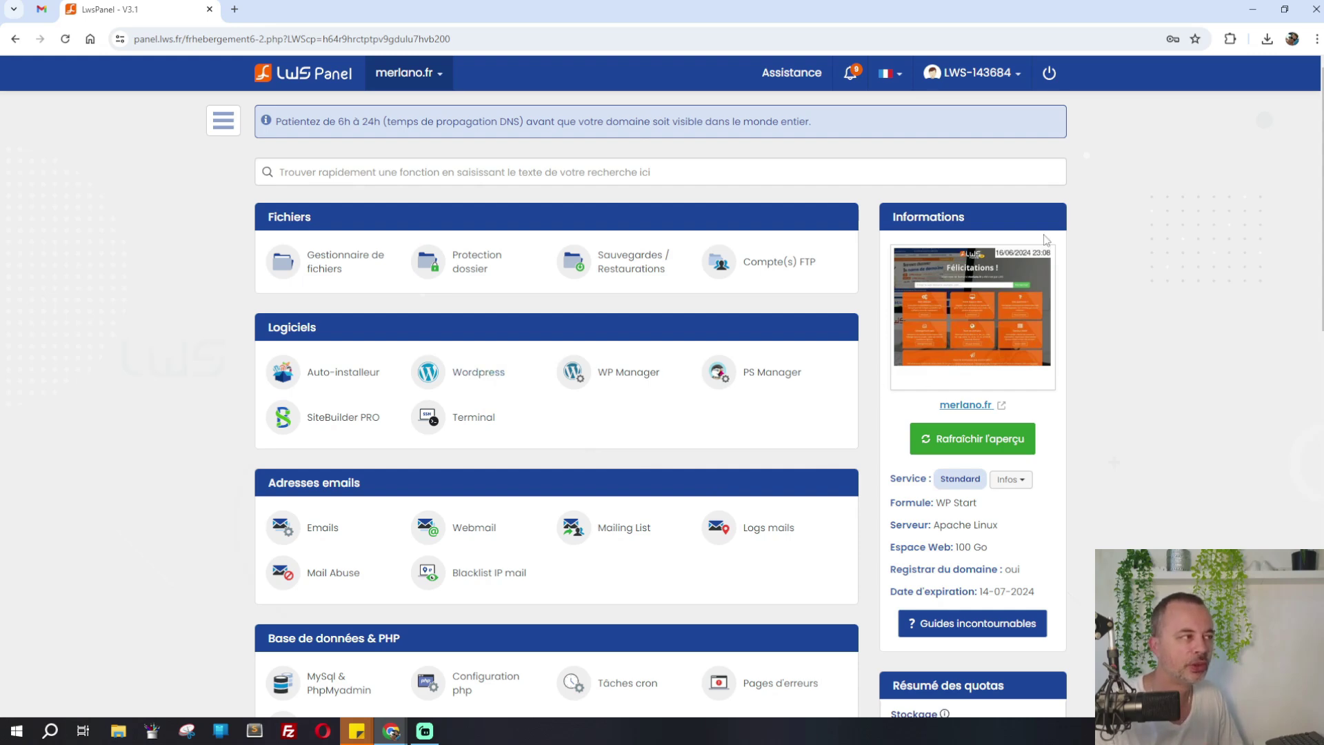
Review the merlano.fr dashboard, open the live site in a new tab, then the WordPress Manager
scroll(659, 387, "down", 9)
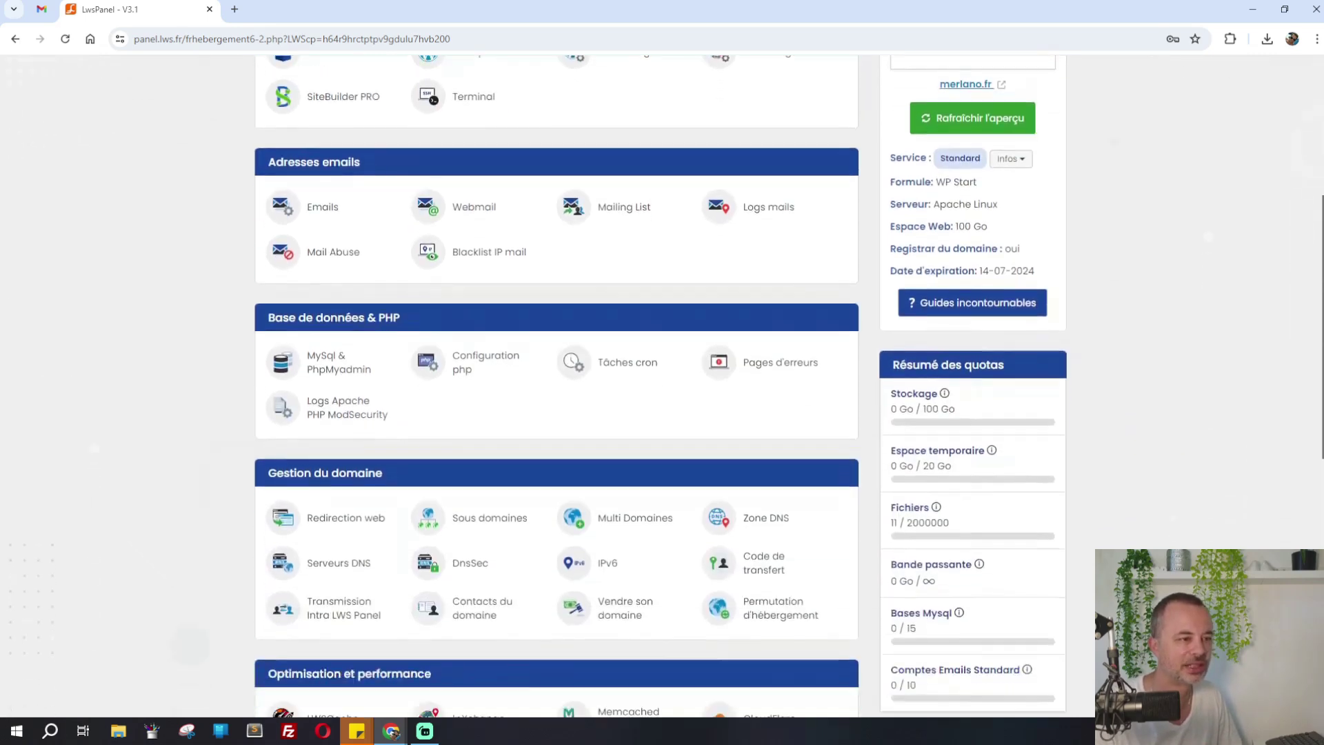
scroll(658, 386, "up", 9)
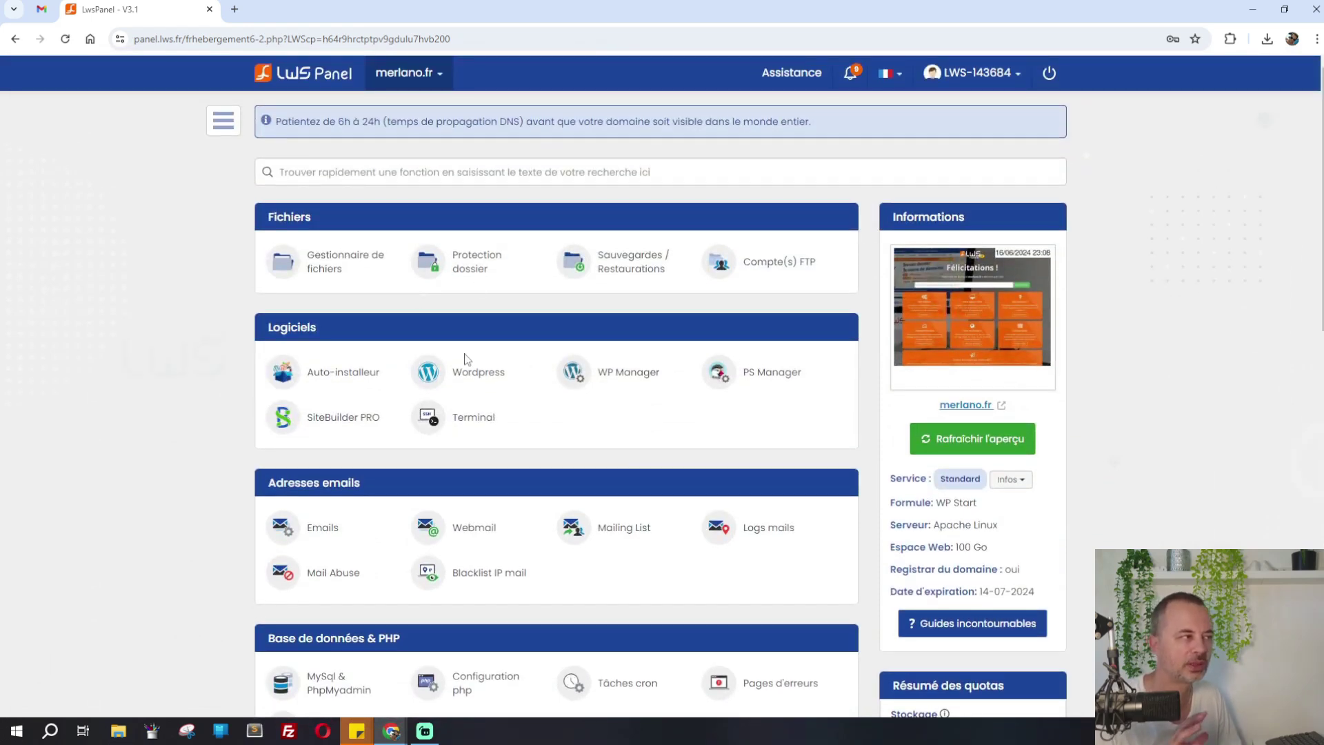
left_click(483, 373)
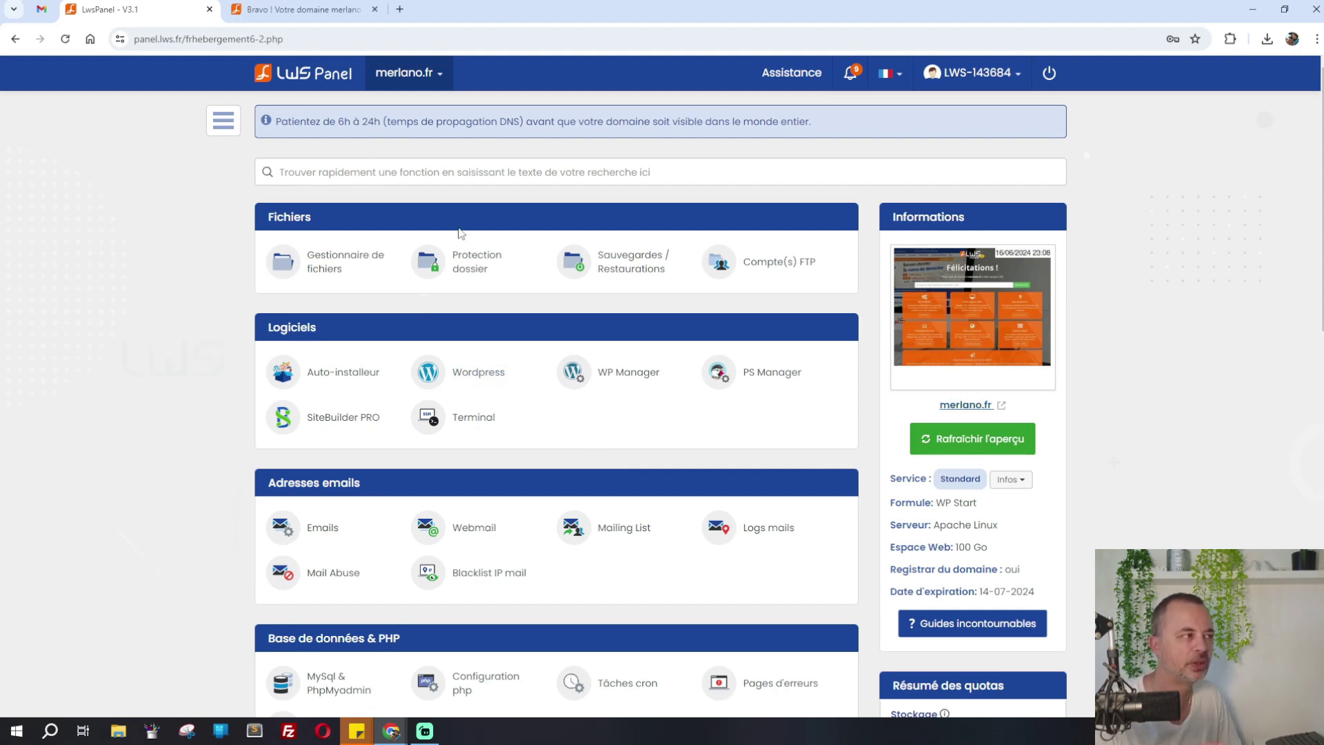
left_click(640, 383)
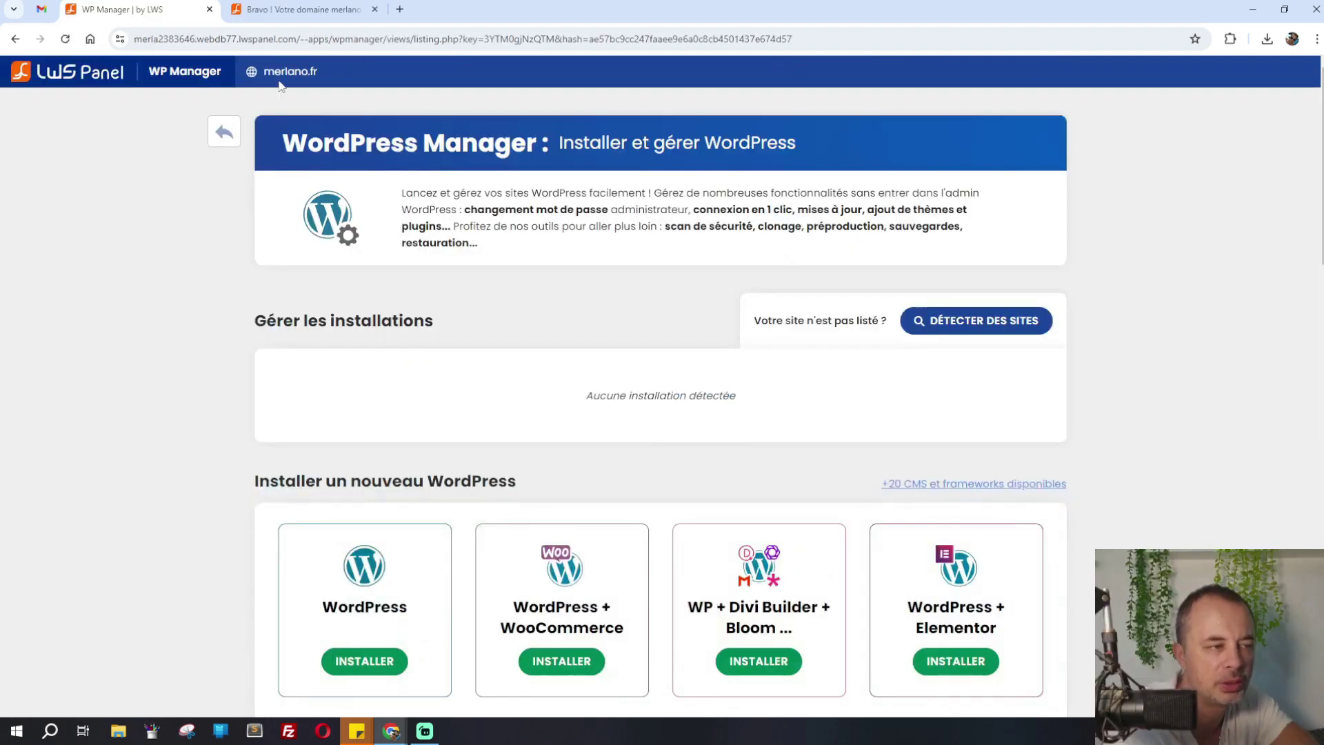
Choose INSTALLER on the plain WordPress card under 'Installer un nouveau WordPress'
scroll(182, 276, "down", 2)
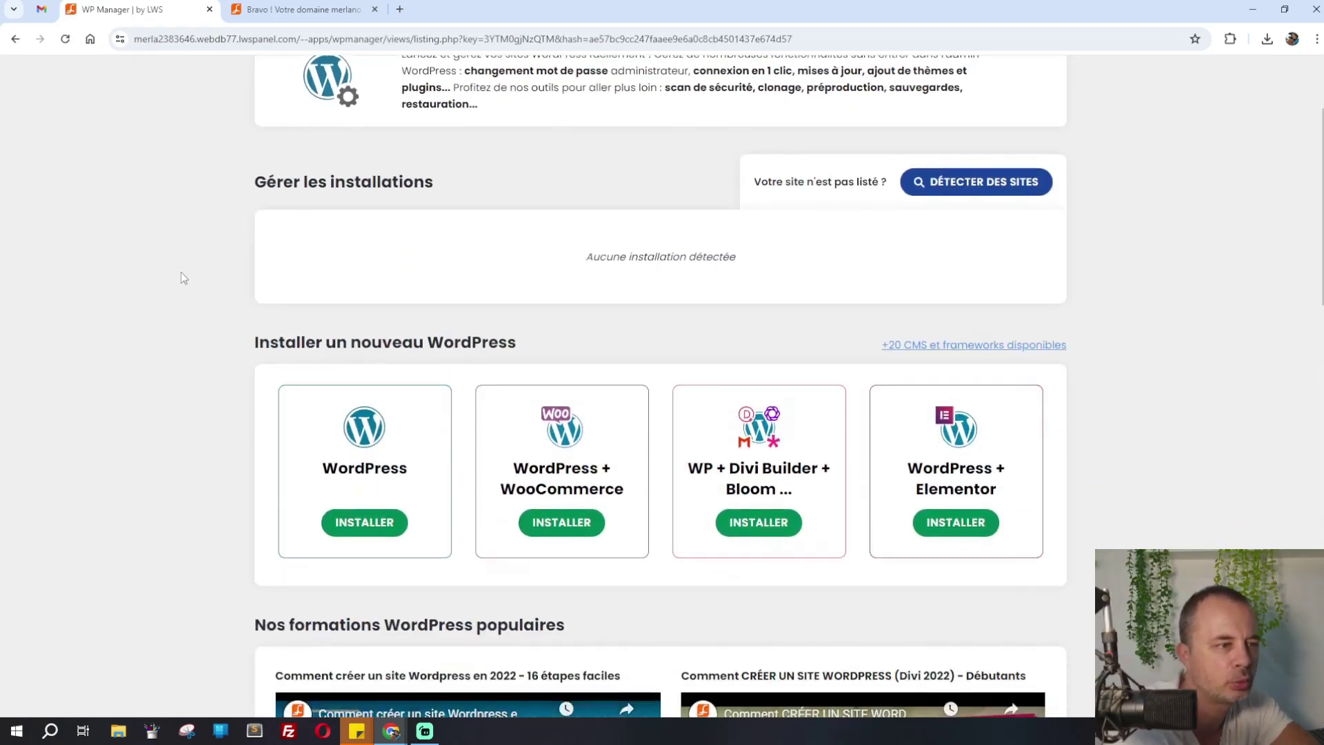
scroll(183, 278, "down", 2)
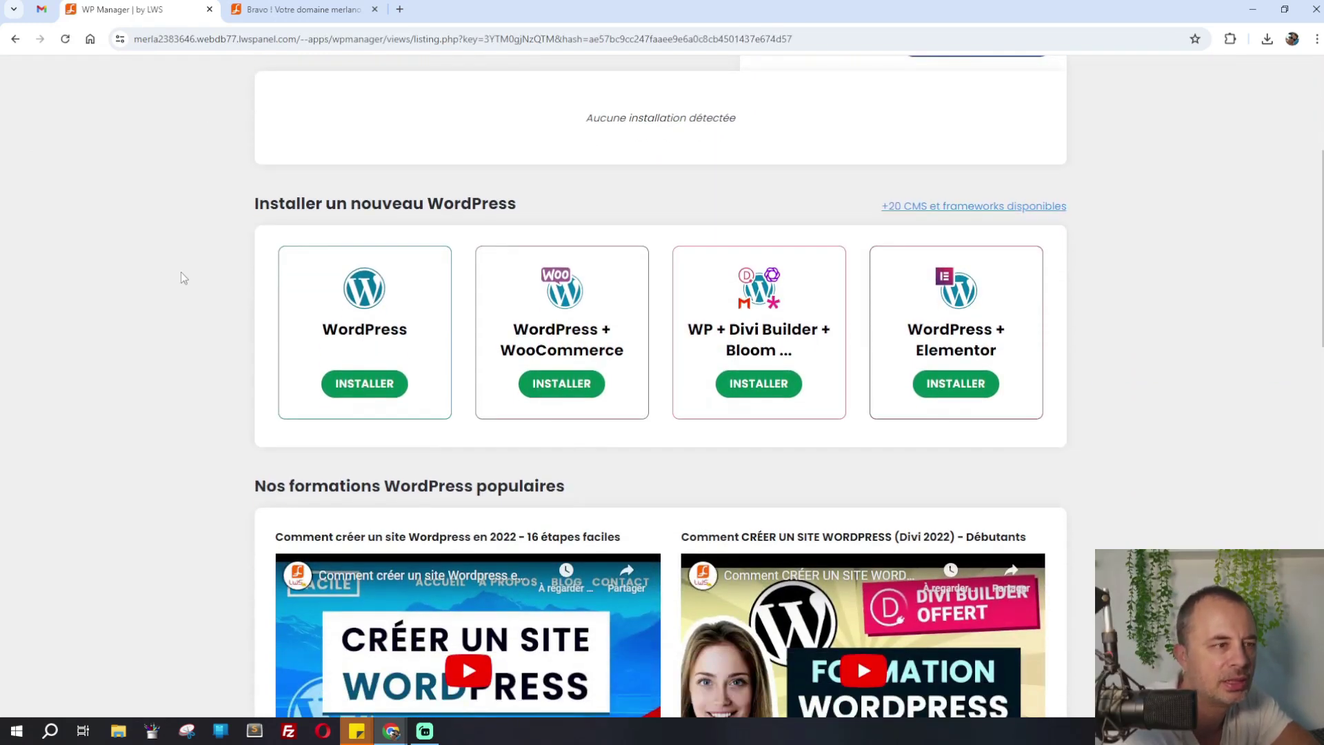
scroll(183, 278, "down", 1)
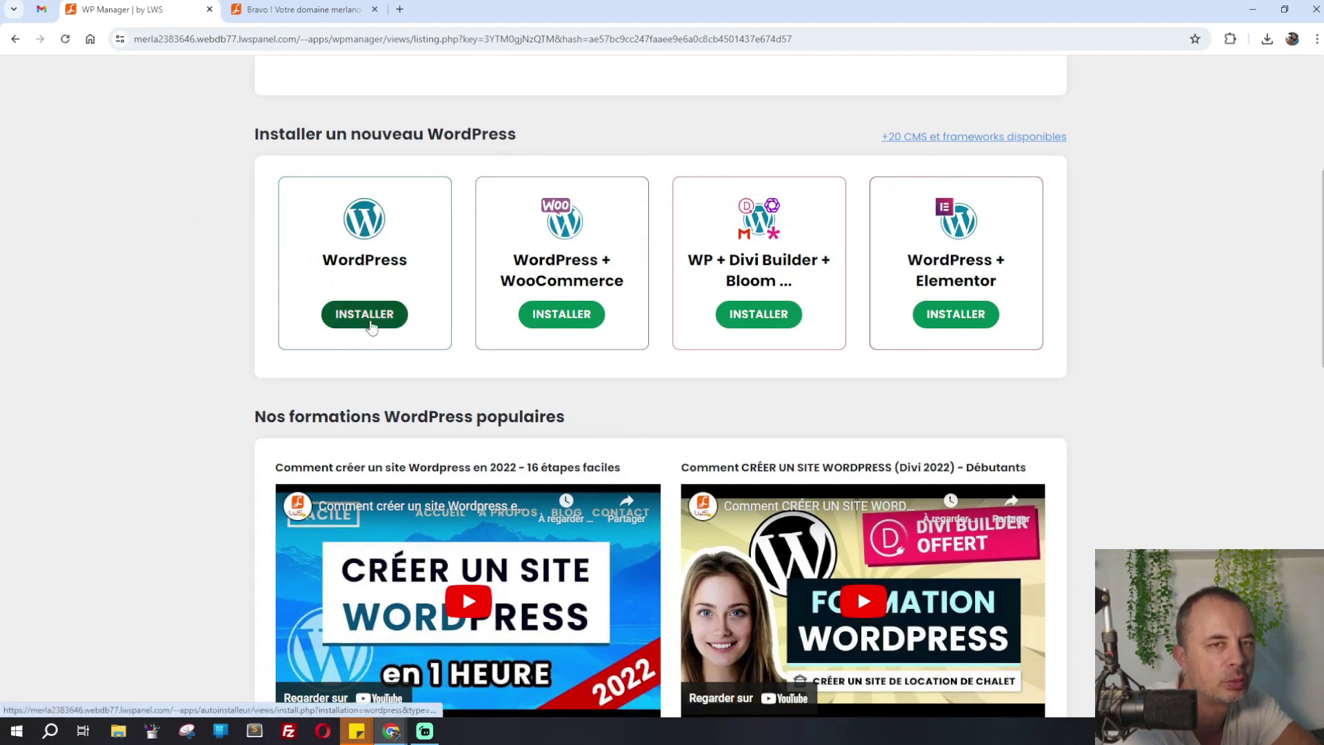
left_click(365, 314)
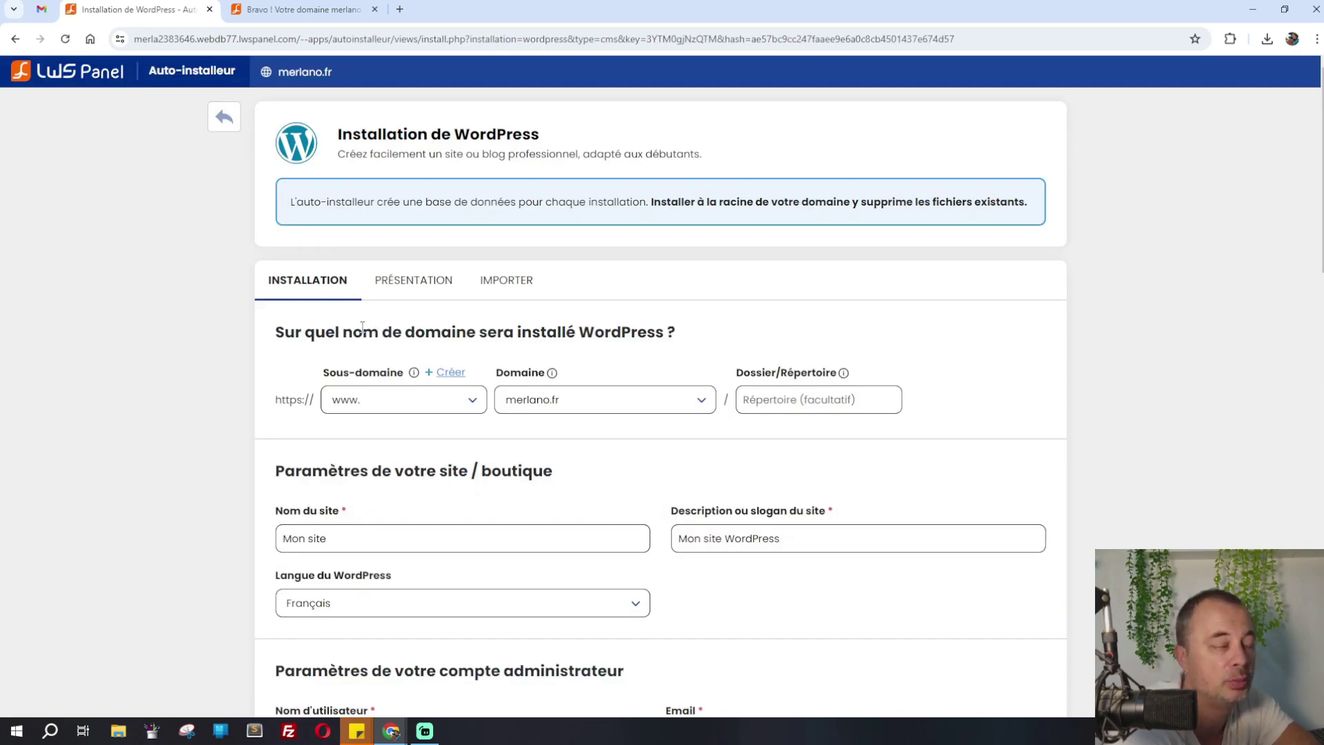
Name the site 'Merlano' with the slogan 'Boutique en ligne de jouets'
scroll(297, 331, "down", 3)
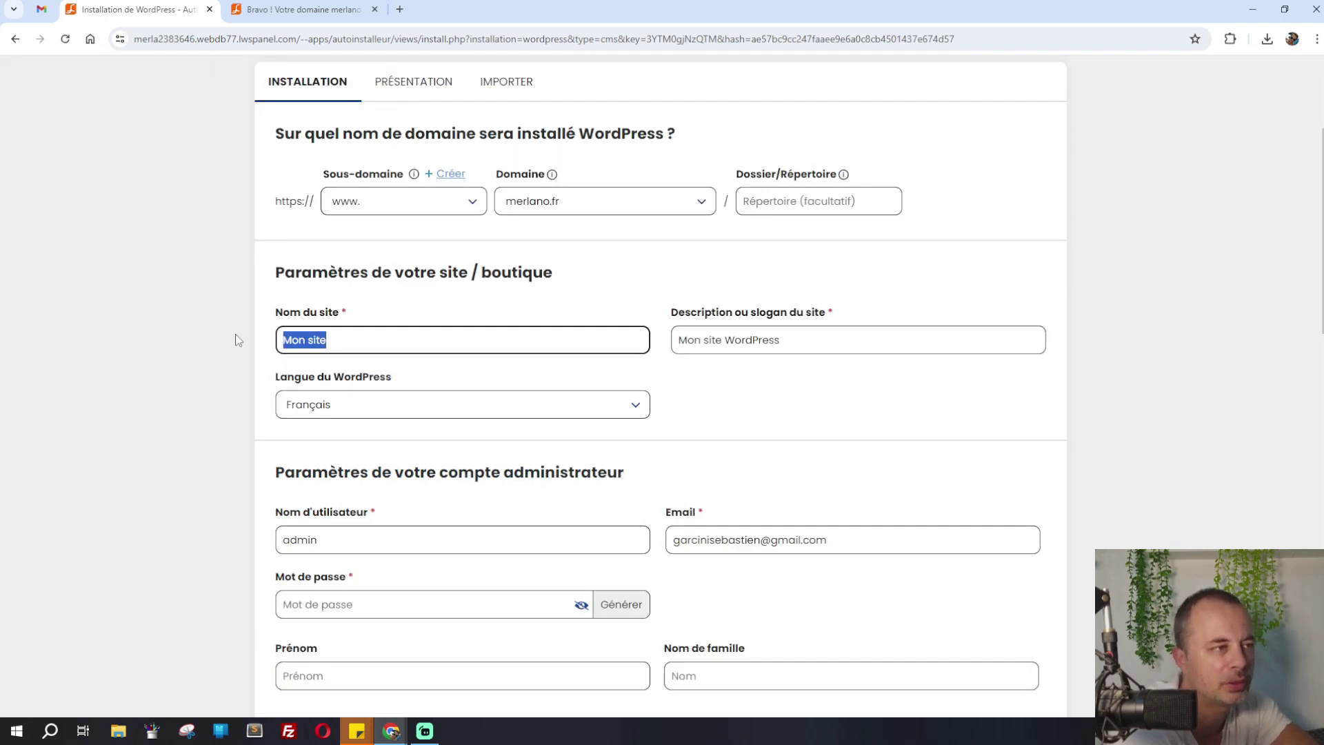
type("Merla")
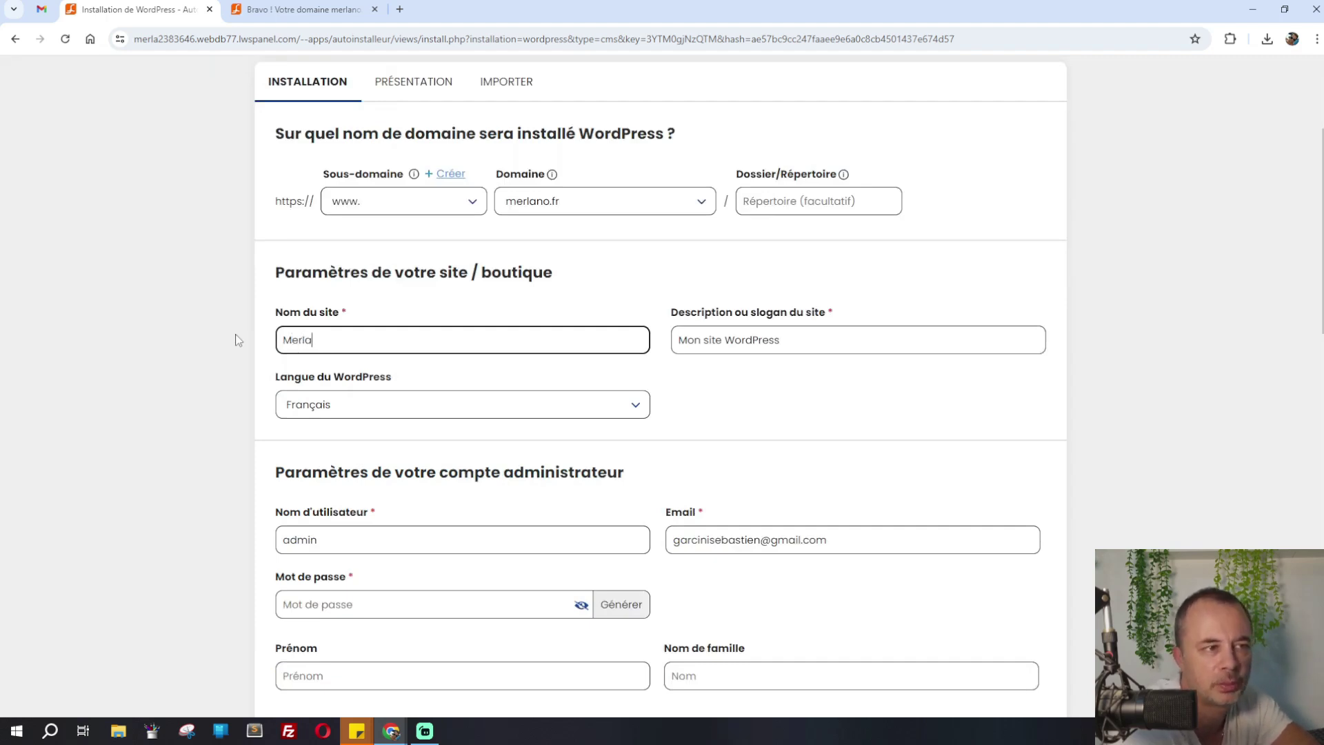
type("no")
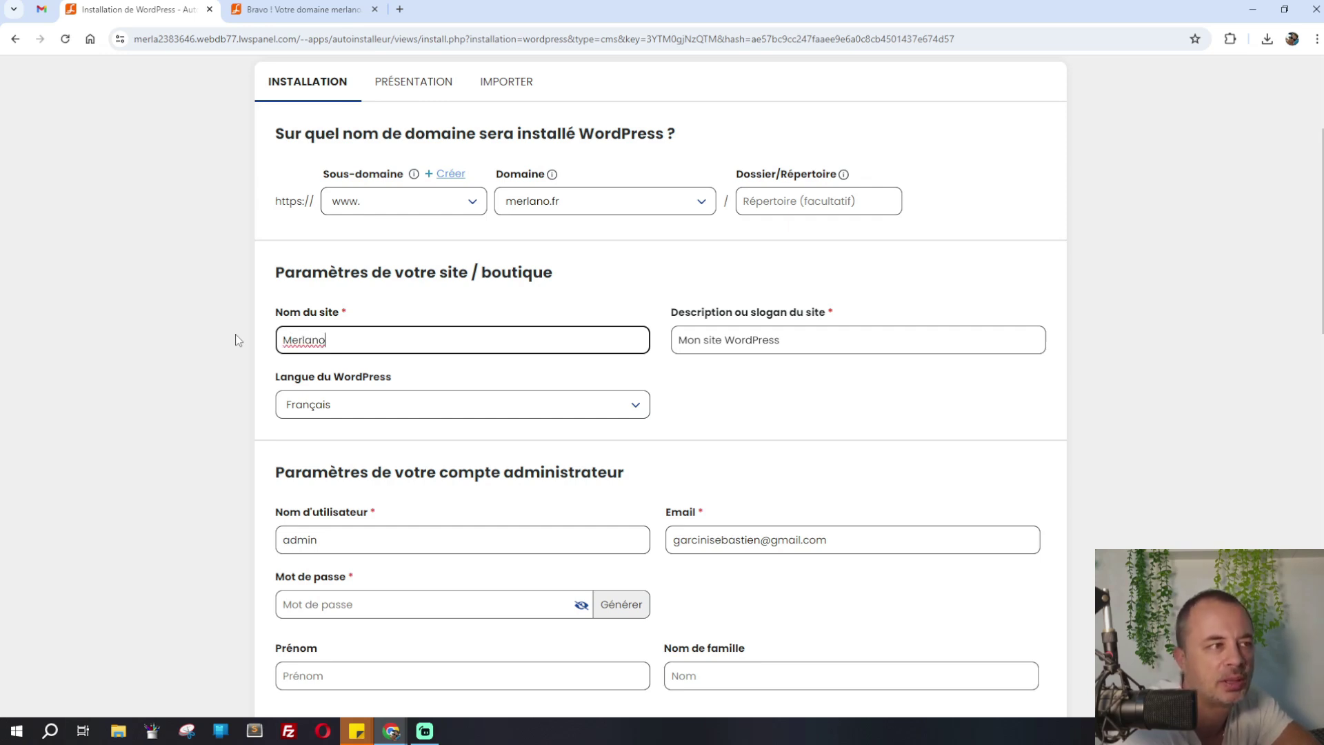
triple_click(739, 336)
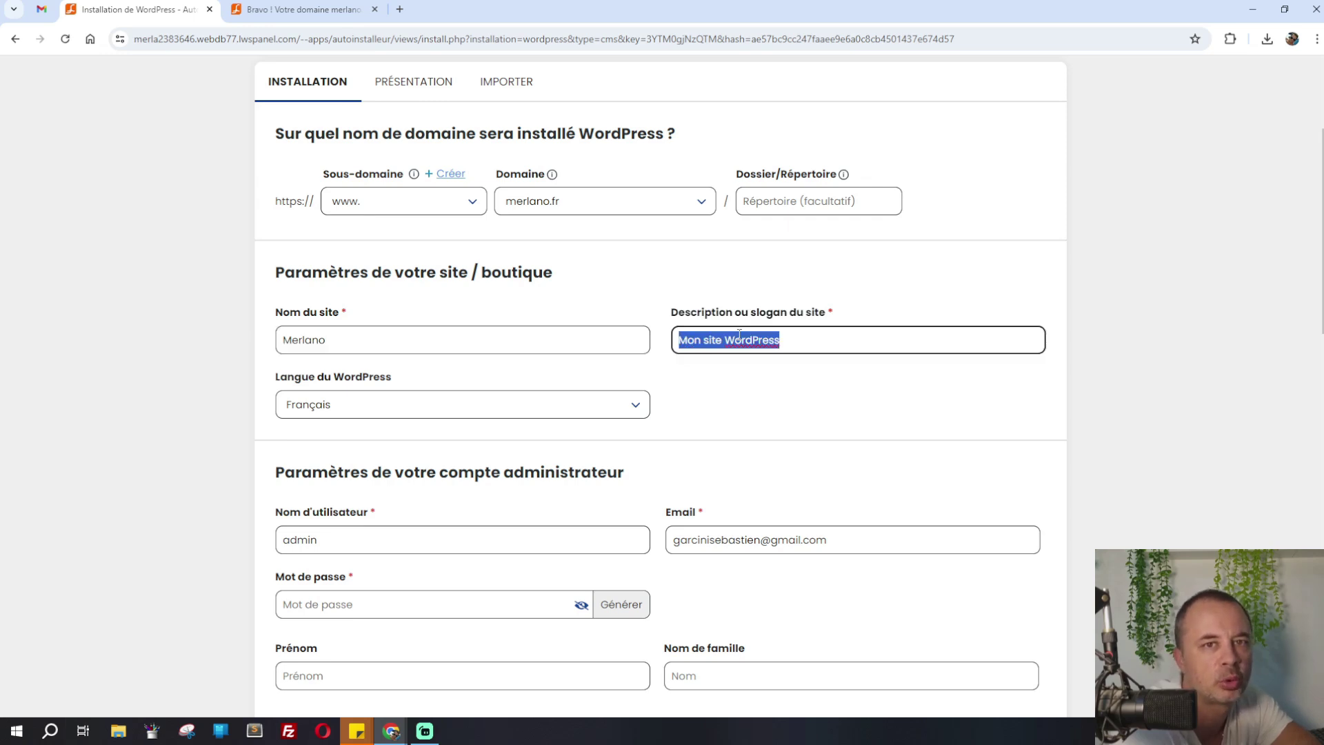
type("Maga")
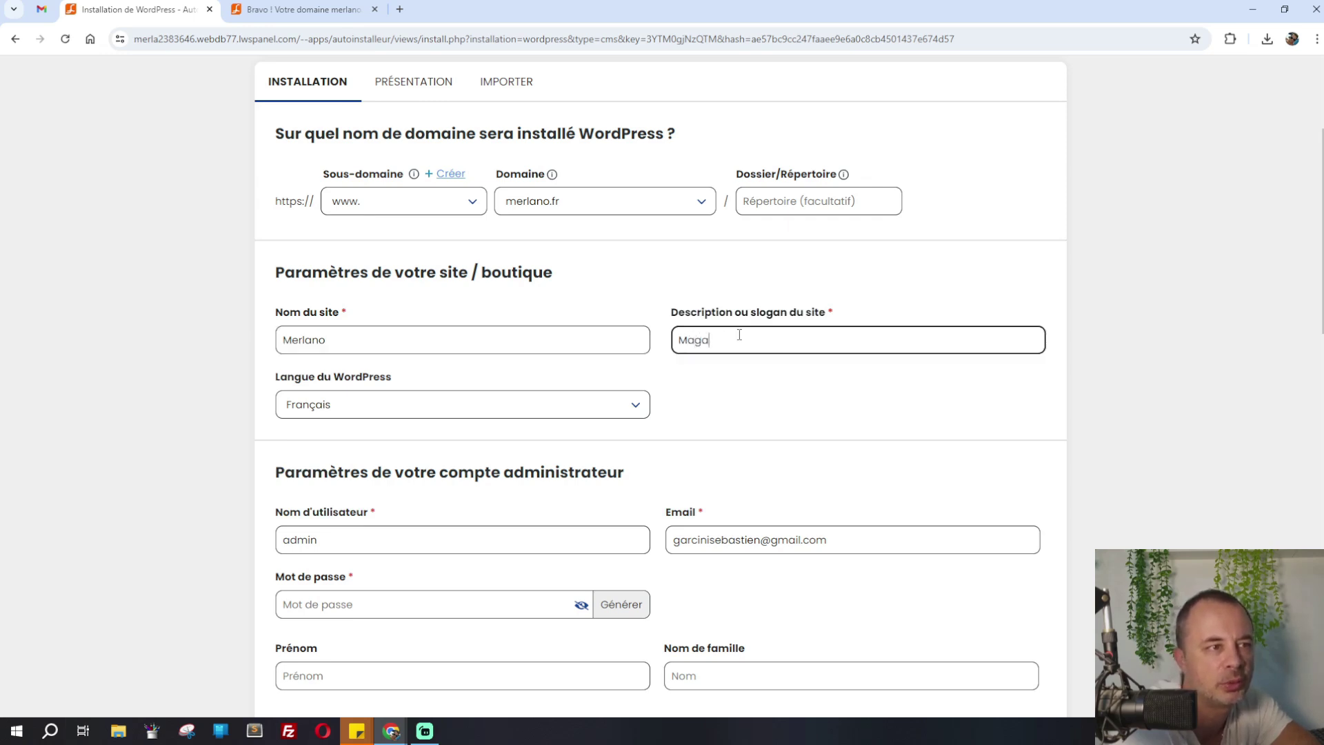
type("sin de")
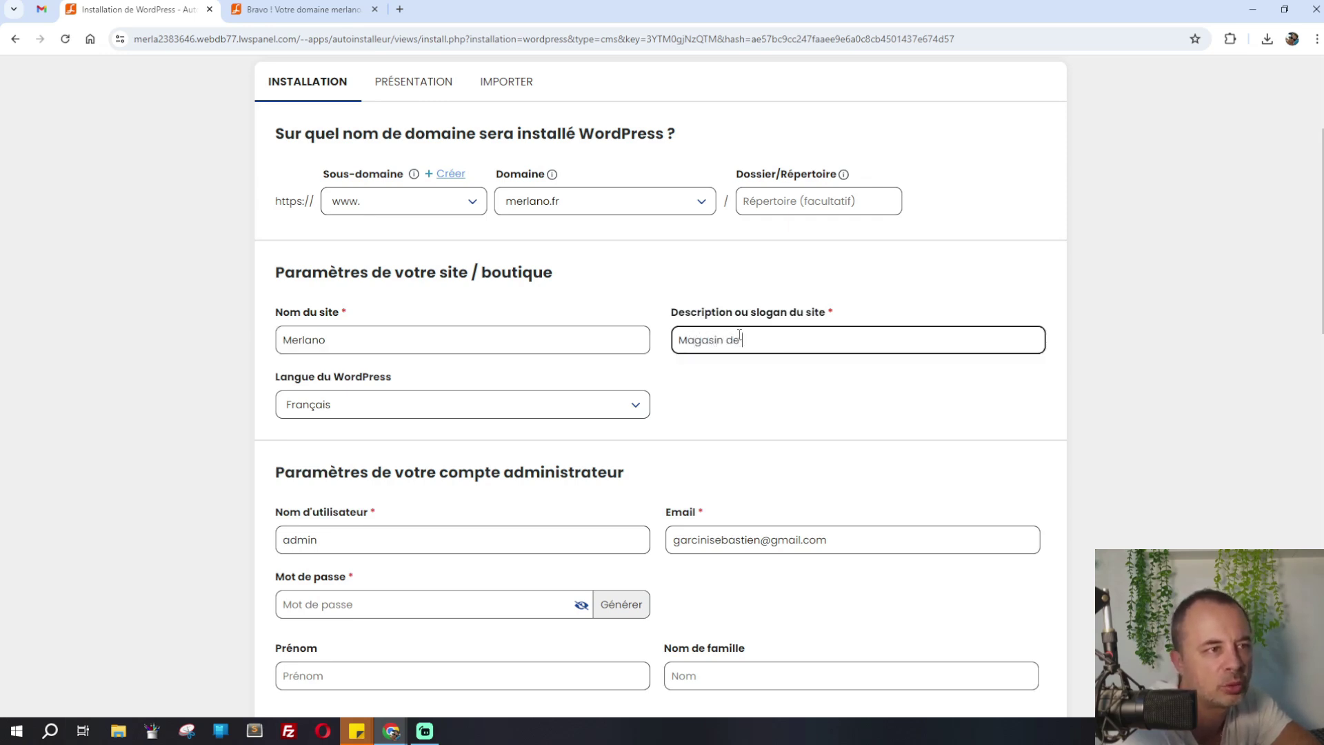
type(" jouets")
key("Home")
key("ctrl+shift+Right")
type("Boutique en l")
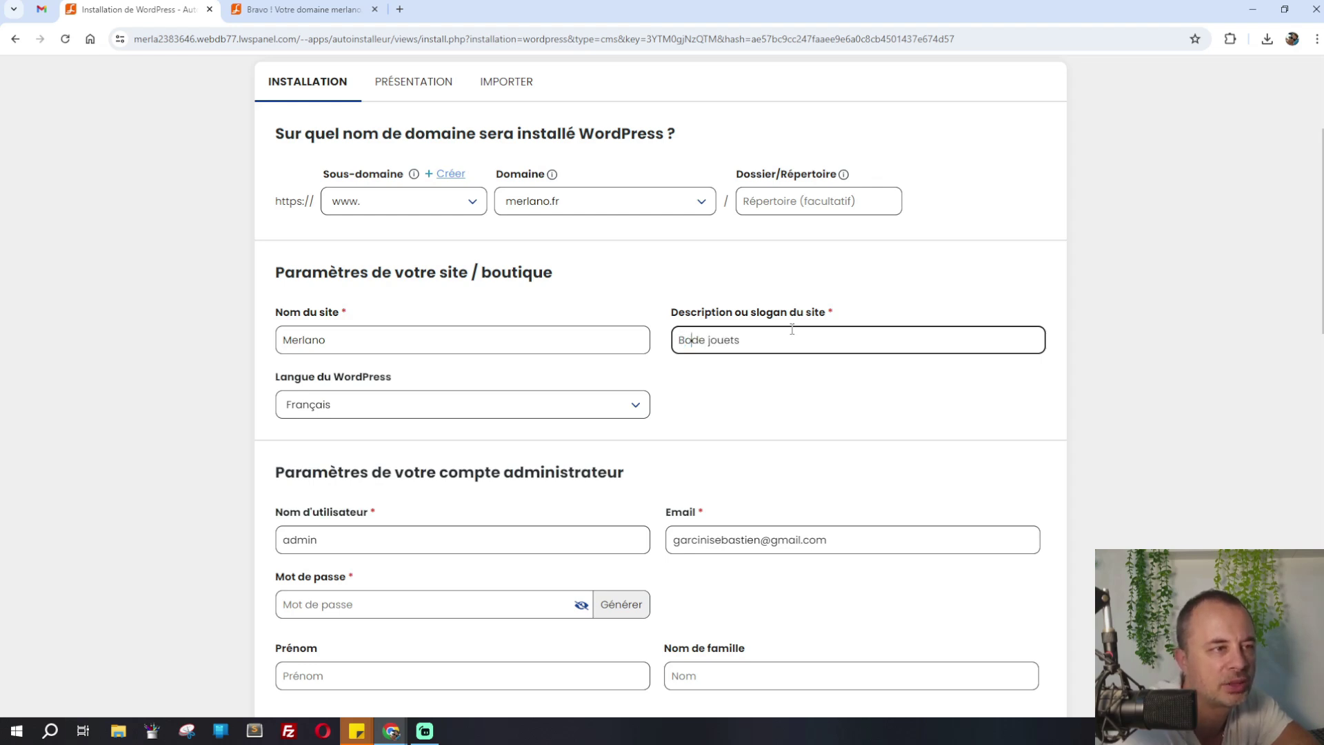
type("igne")
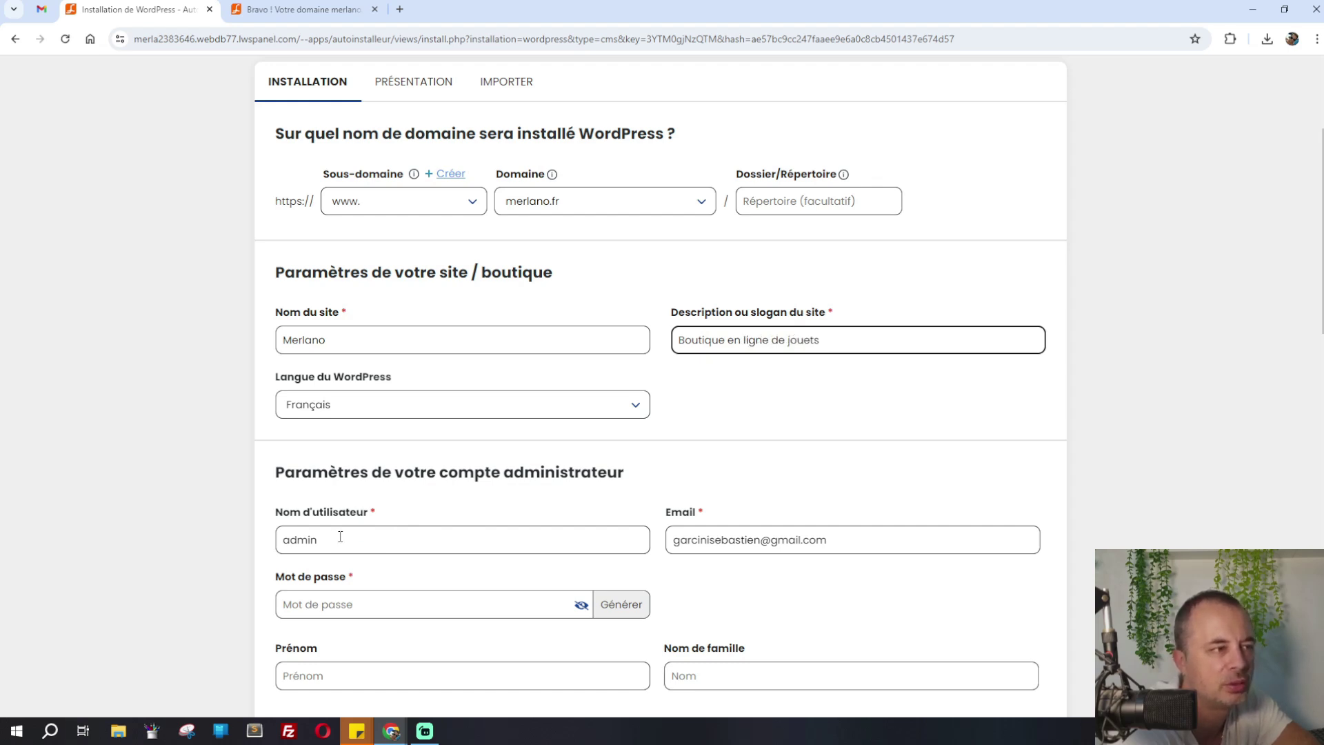
Set the admin username to 'admin' and generate a random admin password
left_click_drag(340, 537, 267, 541)
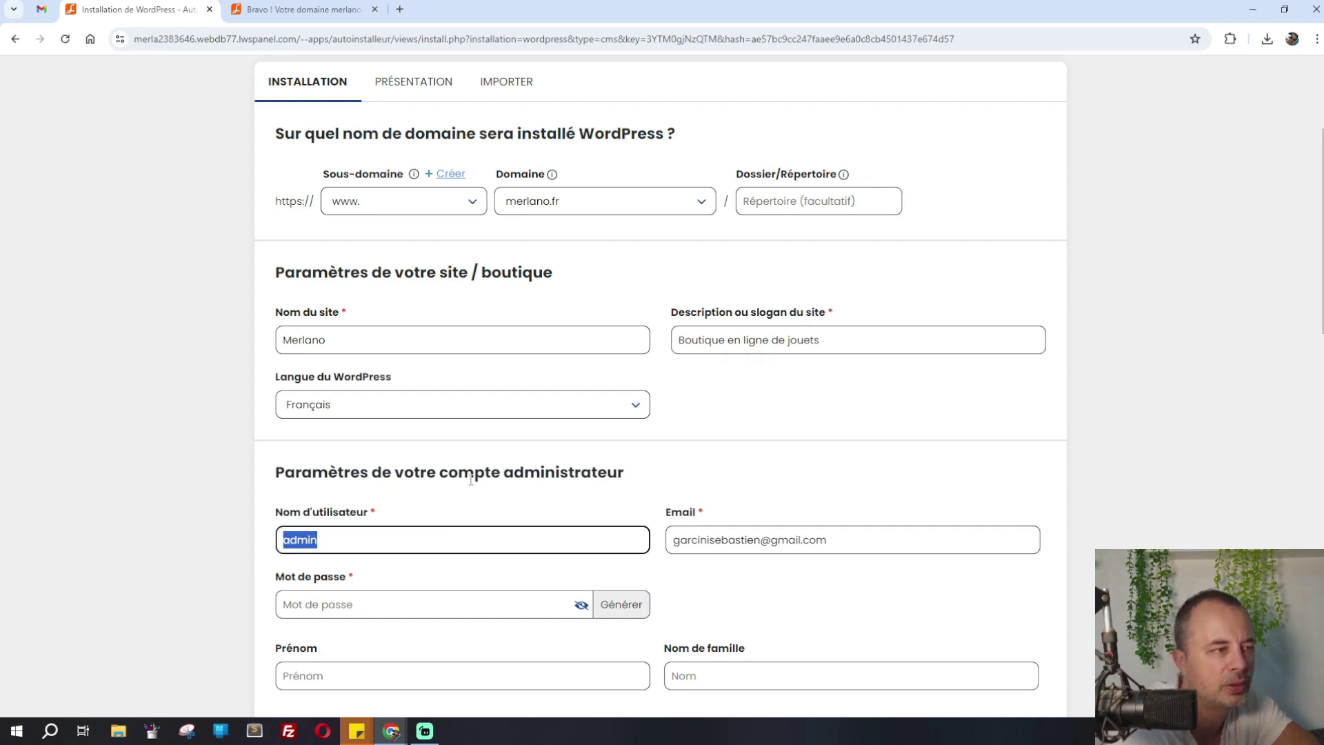
left_click(413, 584)
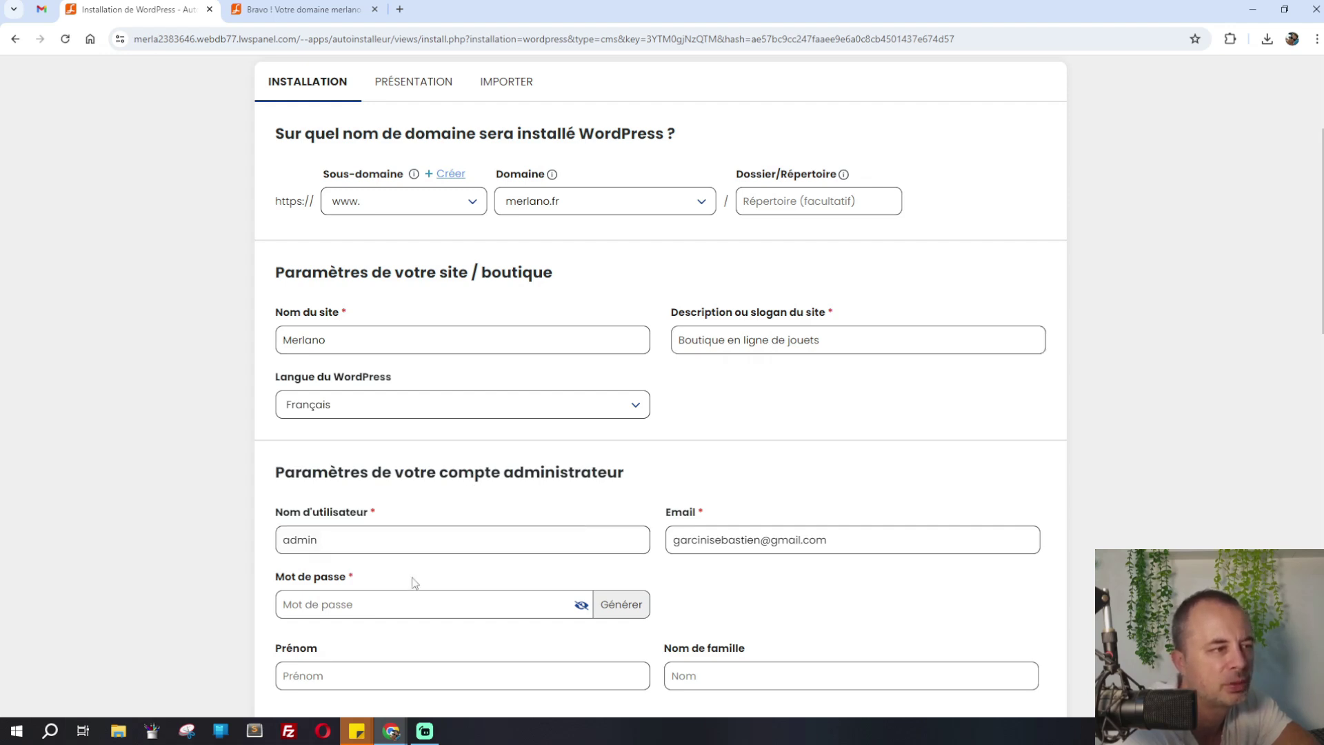
left_click(634, 607)
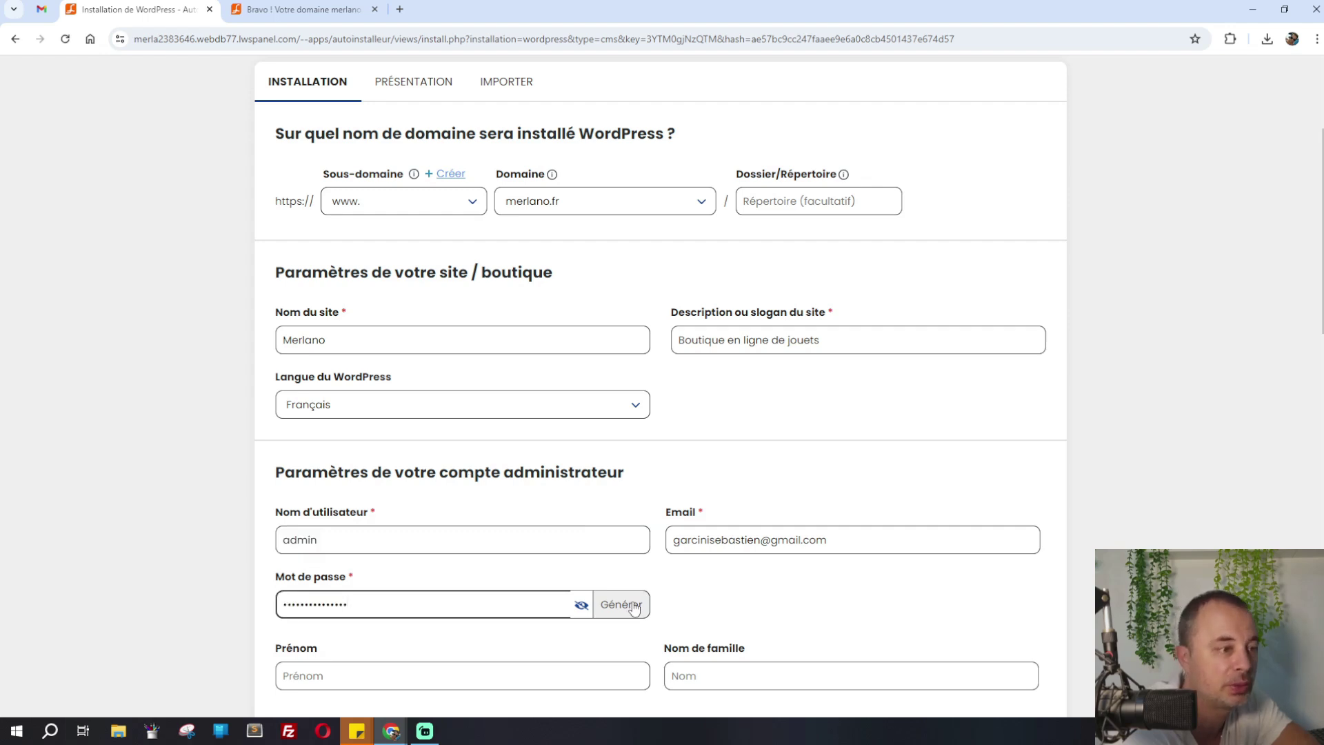
Select 'Ne pas faire de mise à jour automatique' and switch off plugin auto-updates
scroll(1321, 312, "down", 5)
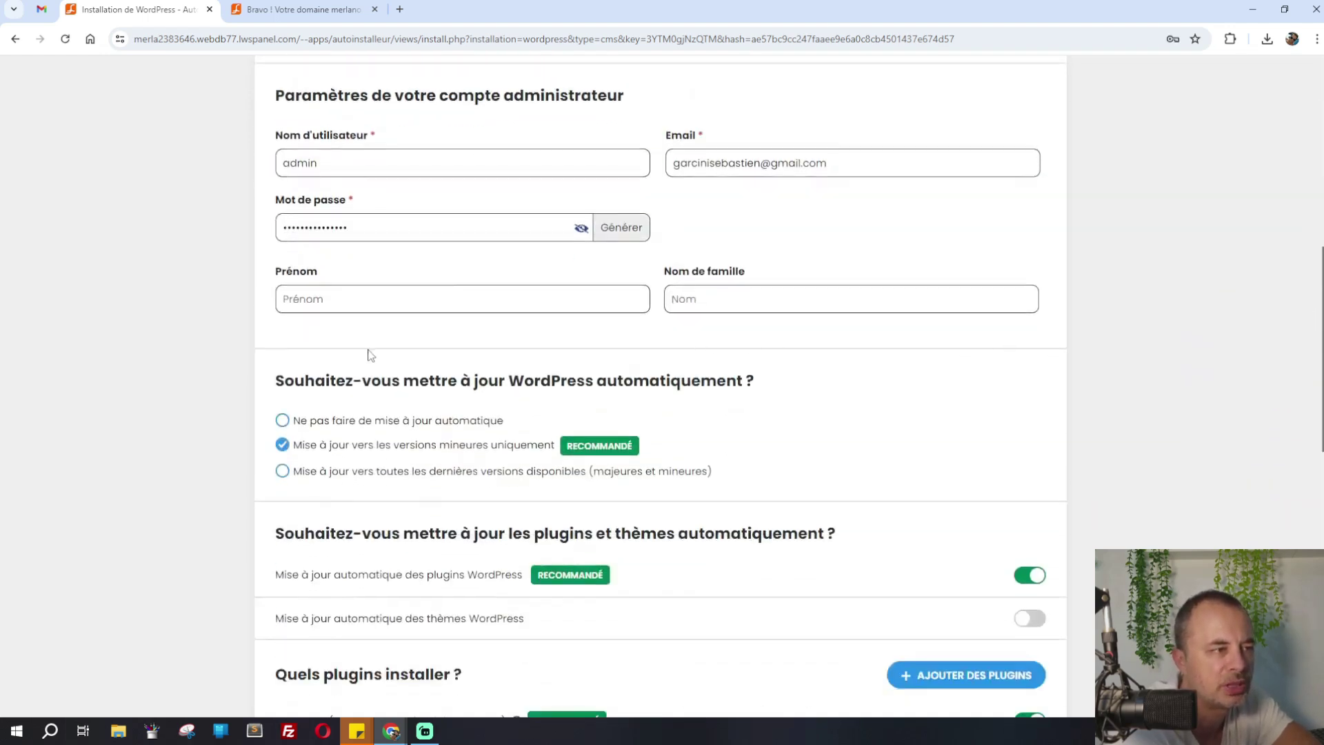
left_click(284, 422)
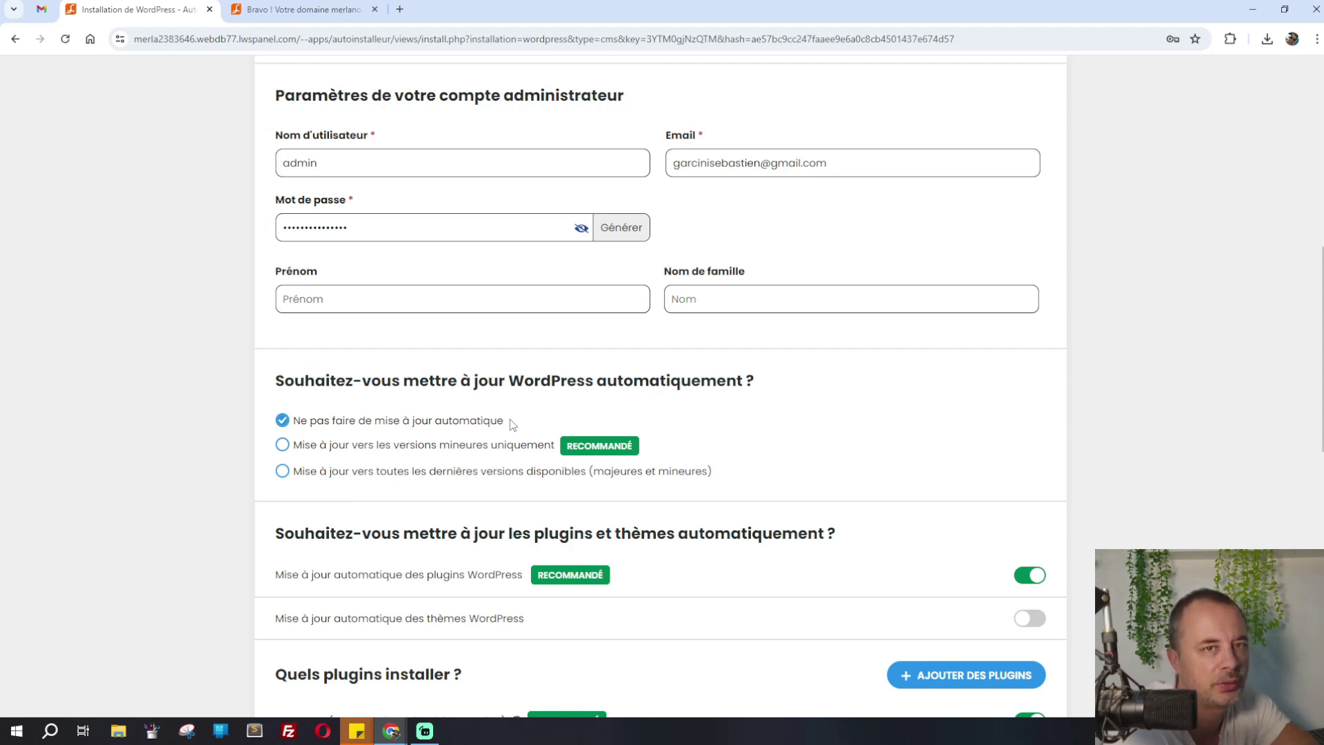
scroll(293, 580, "down", 1)
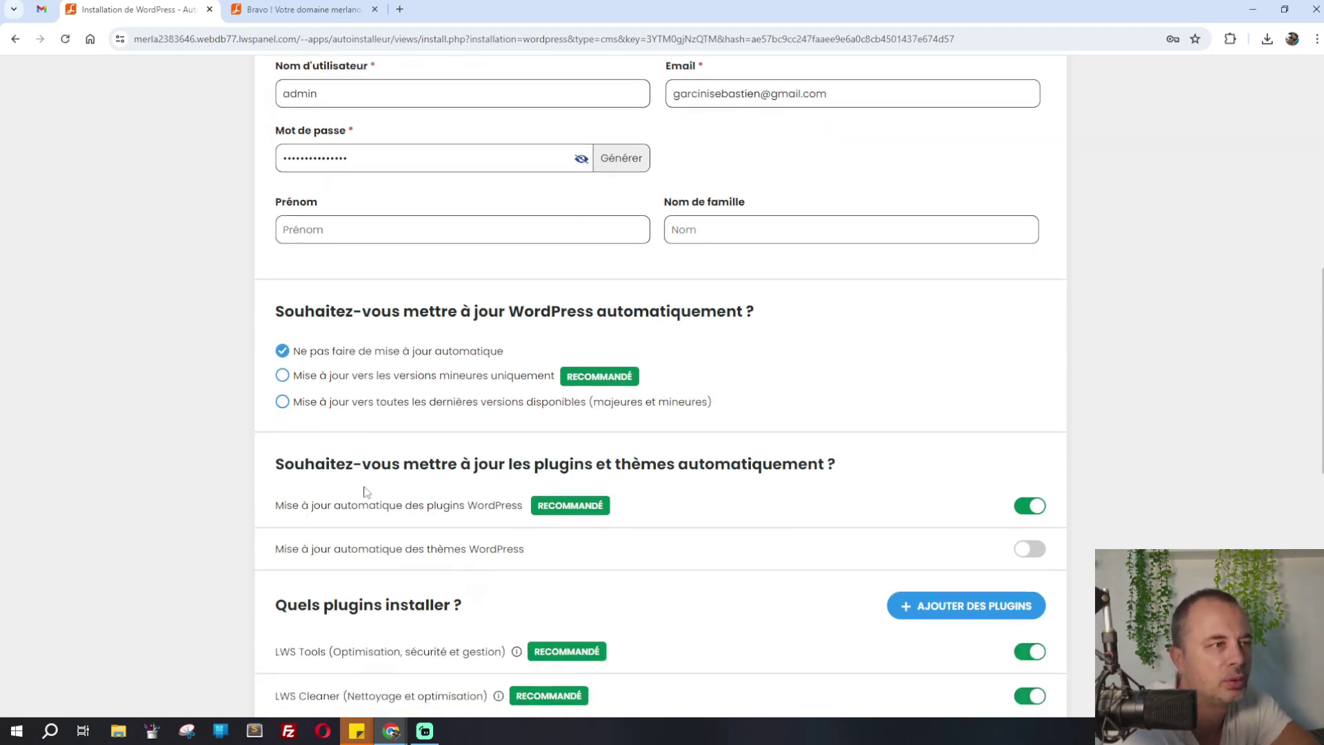
left_click(1020, 502)
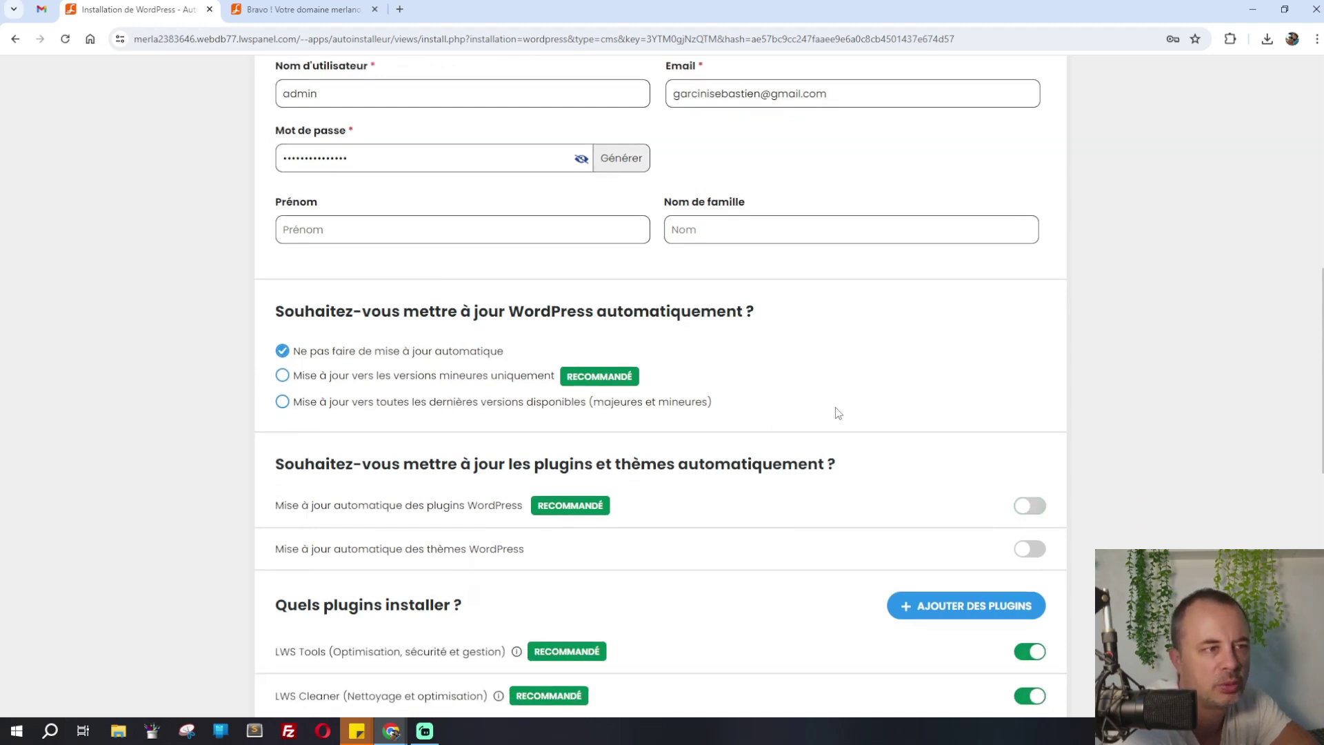
Launch the WordPress INSTALLATION on merlano.fr
scroll(658, 462, "down", 1)
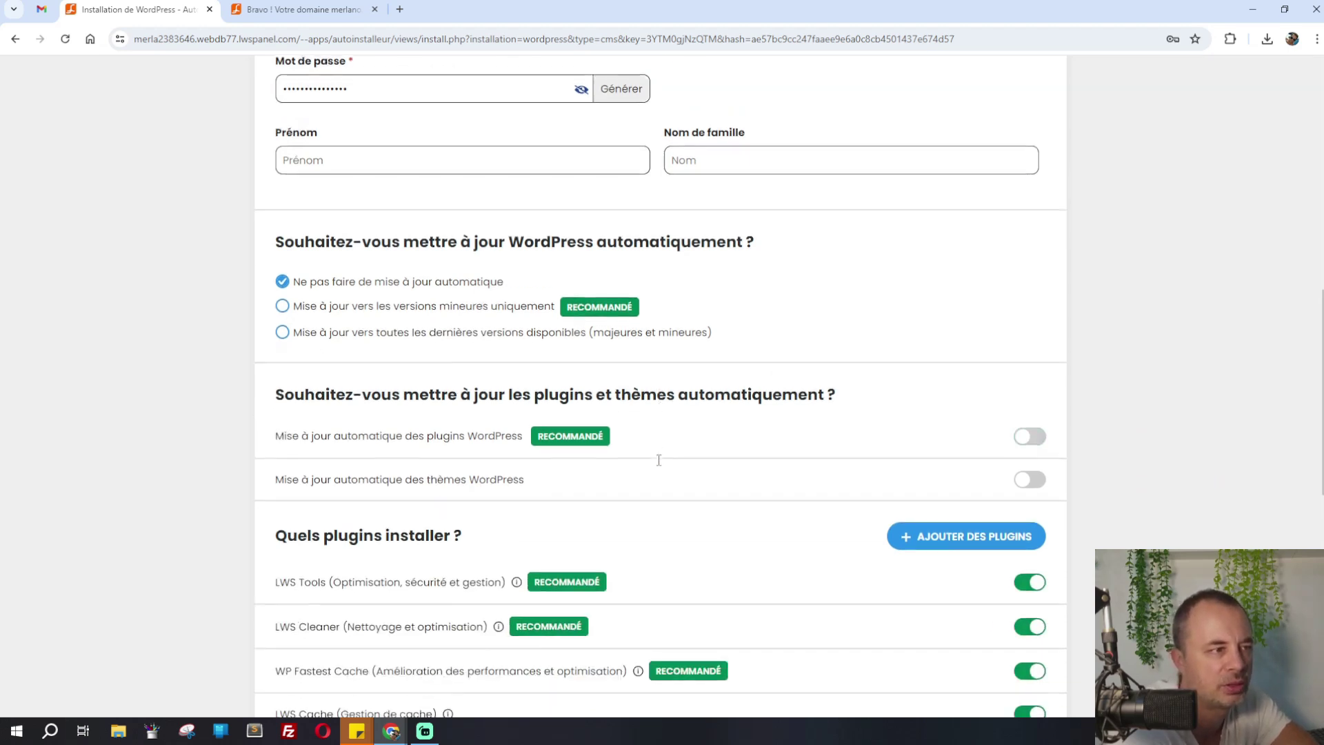
scroll(659, 466, "down", 2)
scroll(659, 465, "down", 2)
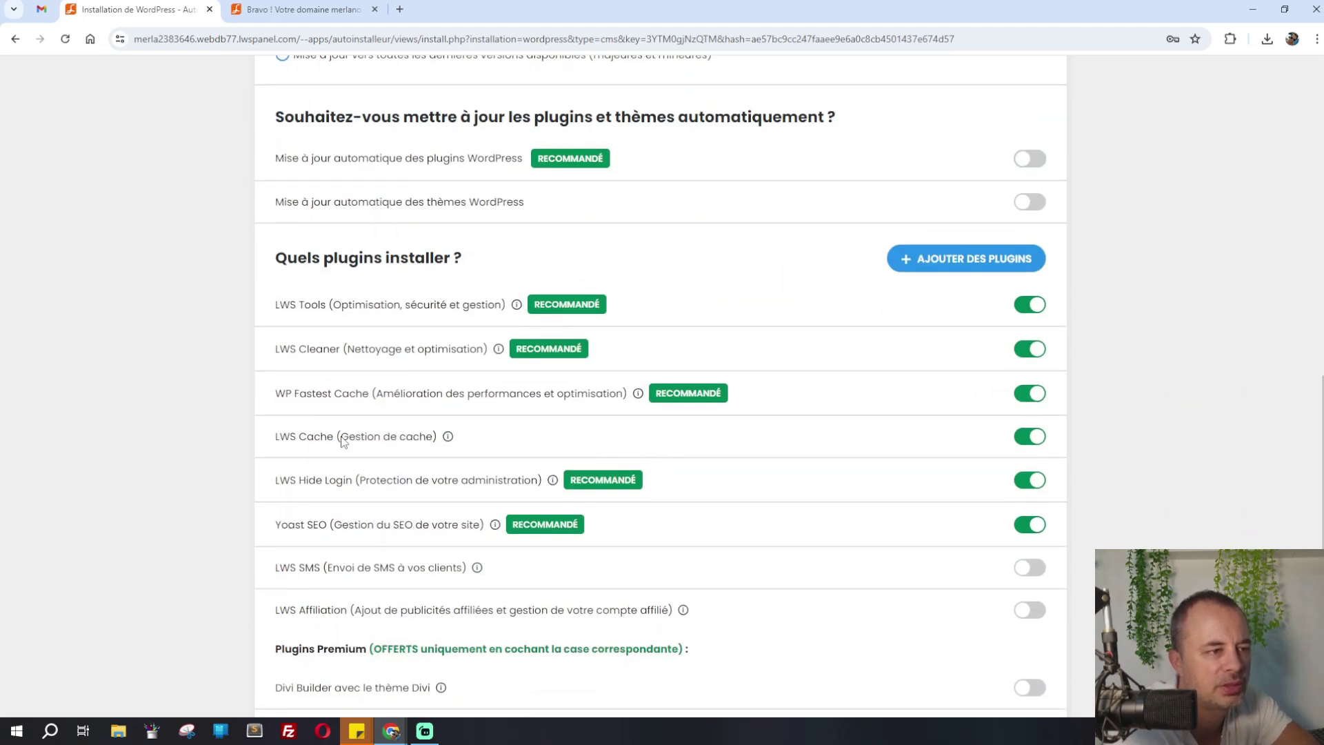
scroll(343, 441, "down", 5)
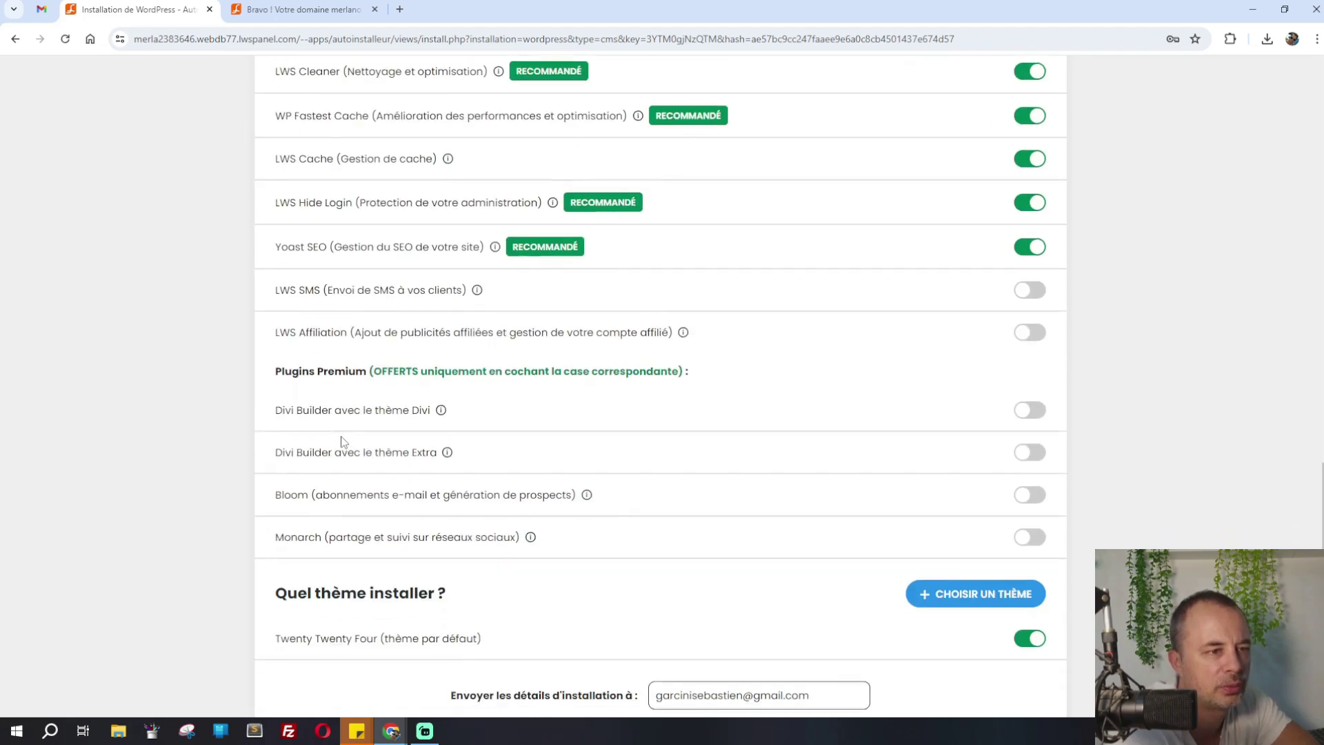
scroll(342, 441, "down", 1)
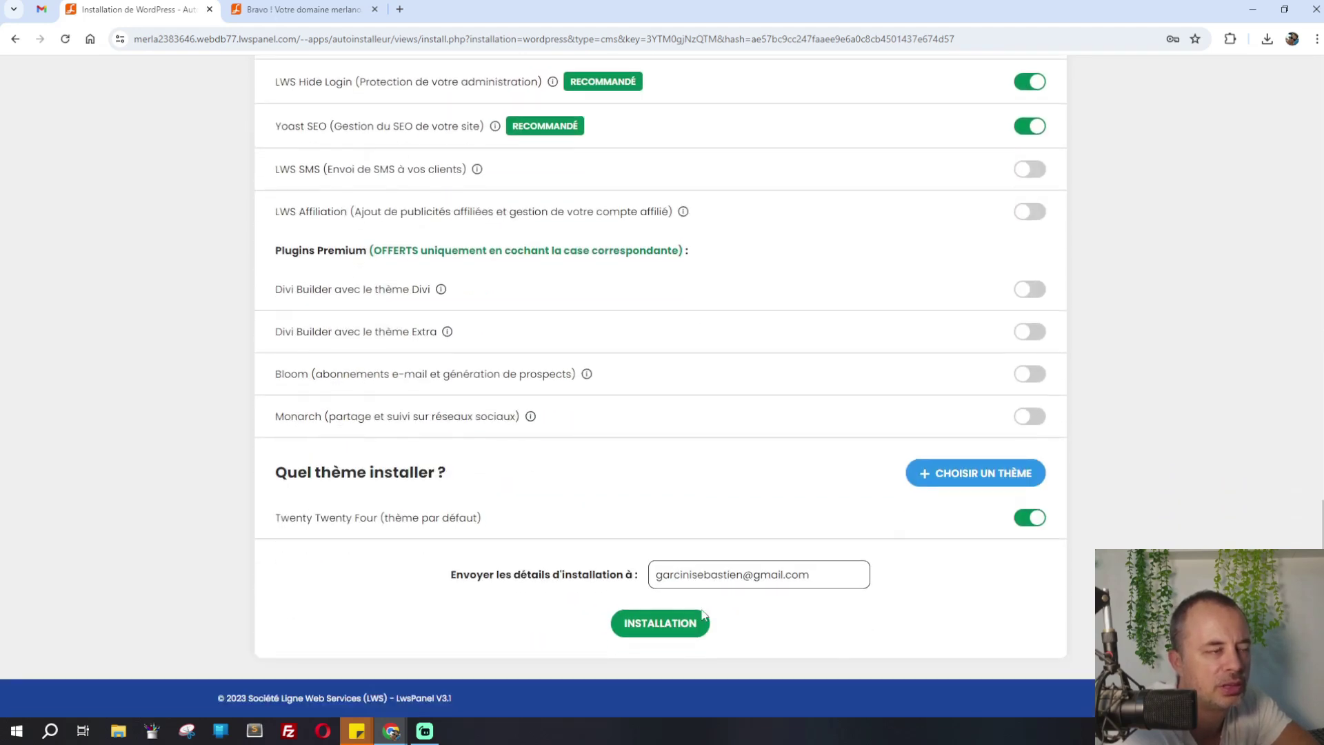
left_click(696, 621)
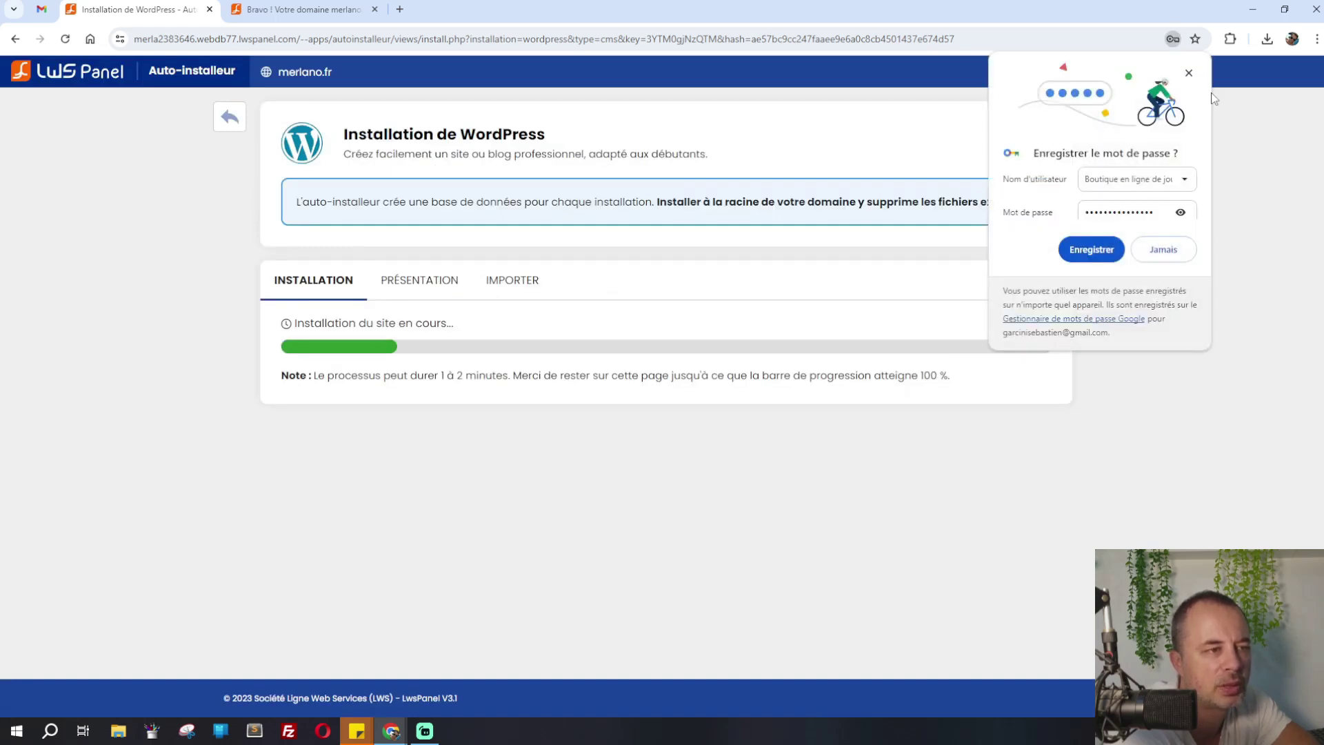
Dismiss the save-password offer and success message, then bring up options for the merlano.fr/wp-admin link
left_click(1188, 73)
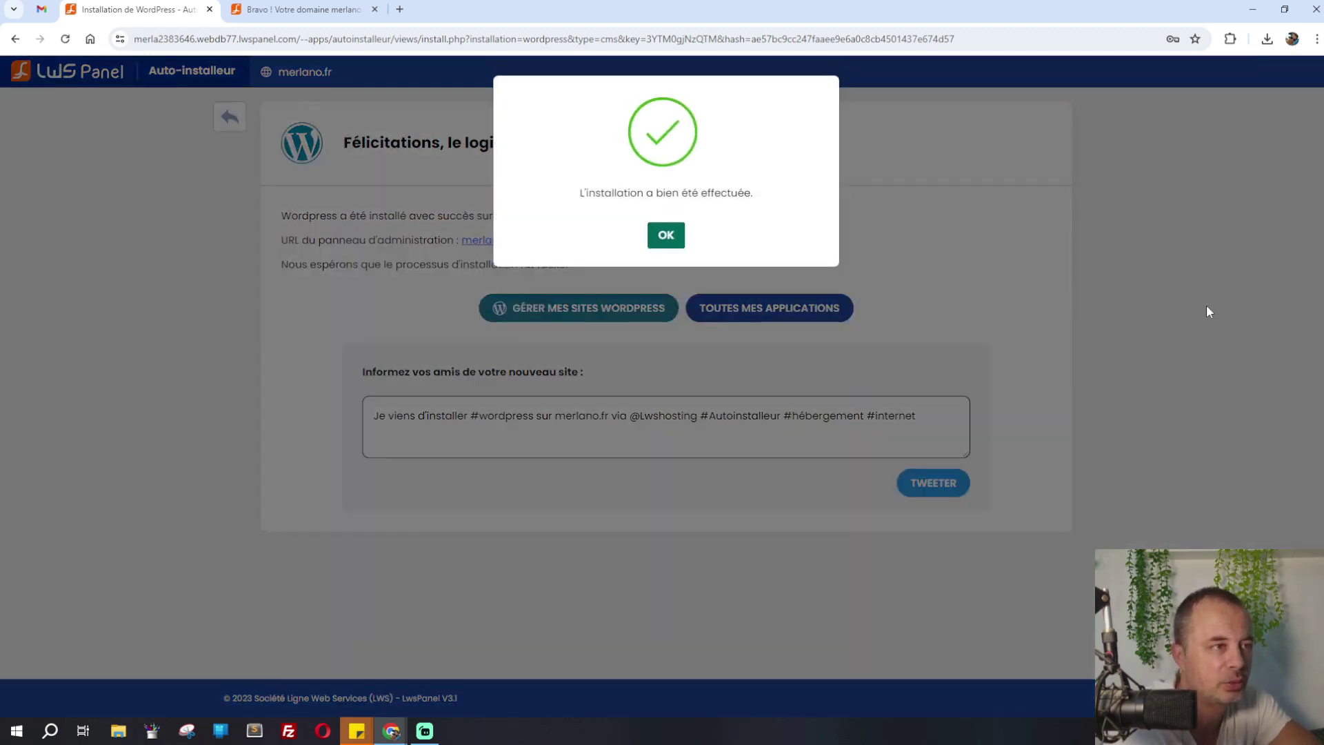
left_click(666, 235)
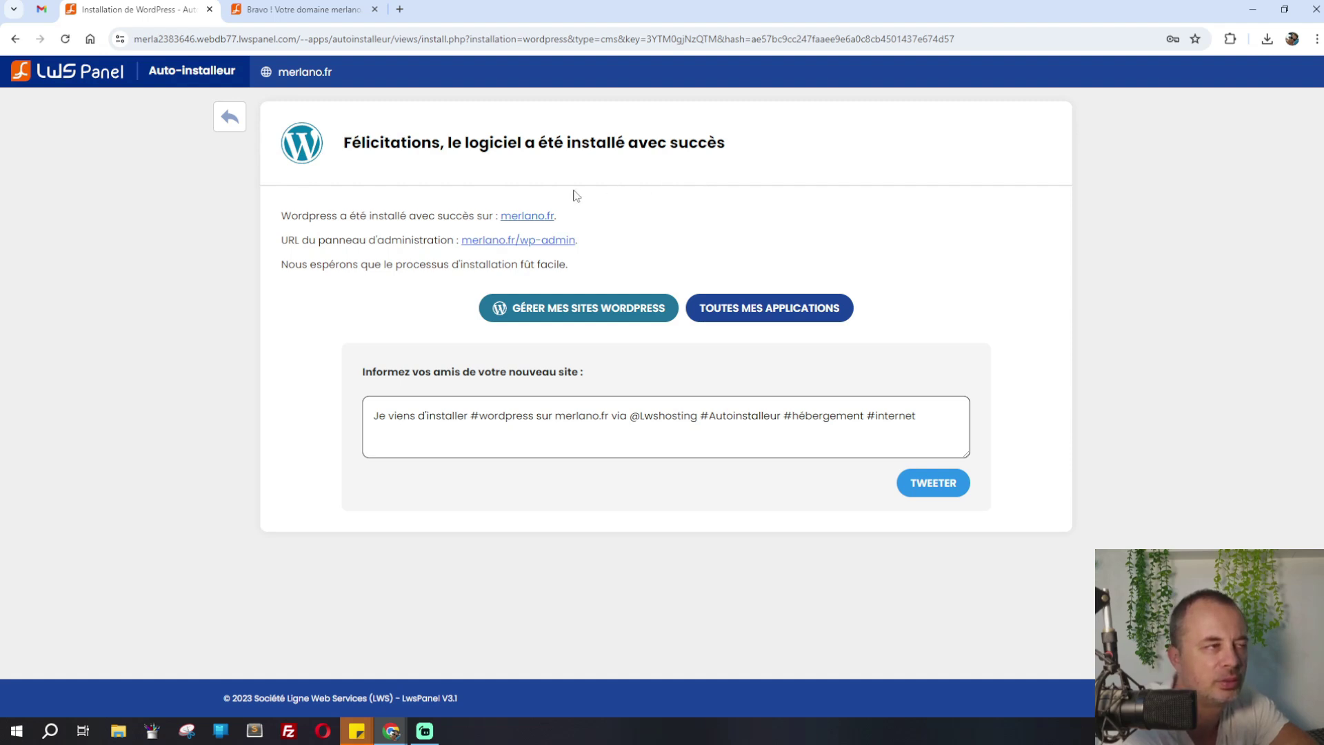
right_click(528, 239)
Log in at merlano.fr/wp-admin as 'admin' with the generated password, ticking 'Se souvenir de moi'
left_click(565, 255)
left_click(464, 7)
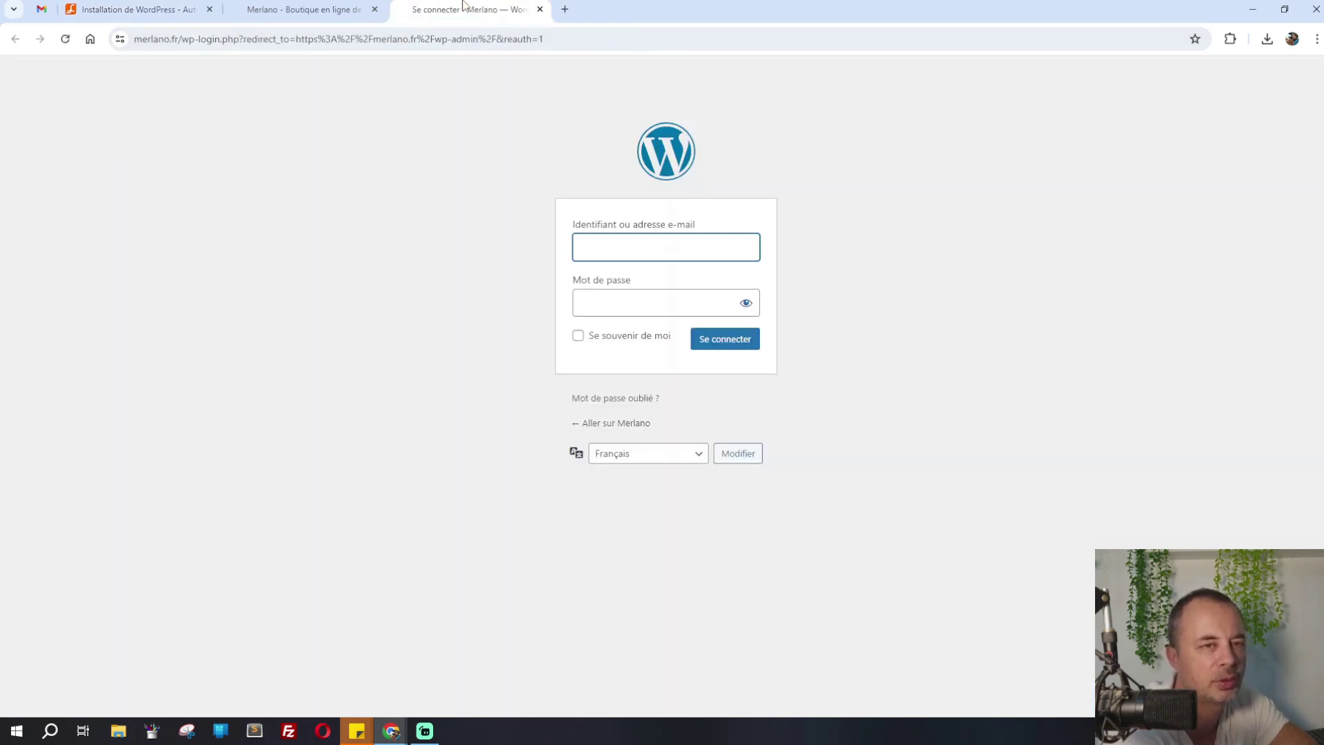
type("admin")
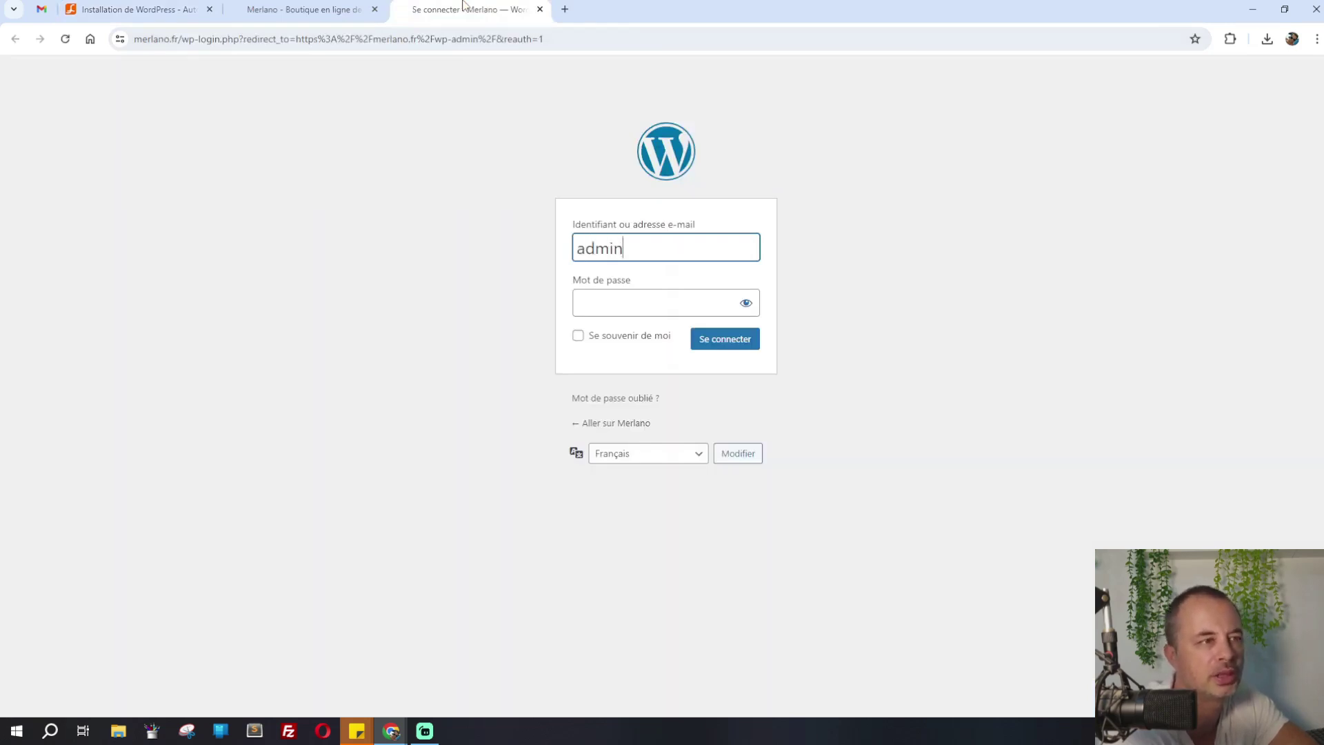
key("Tab")
type("••")
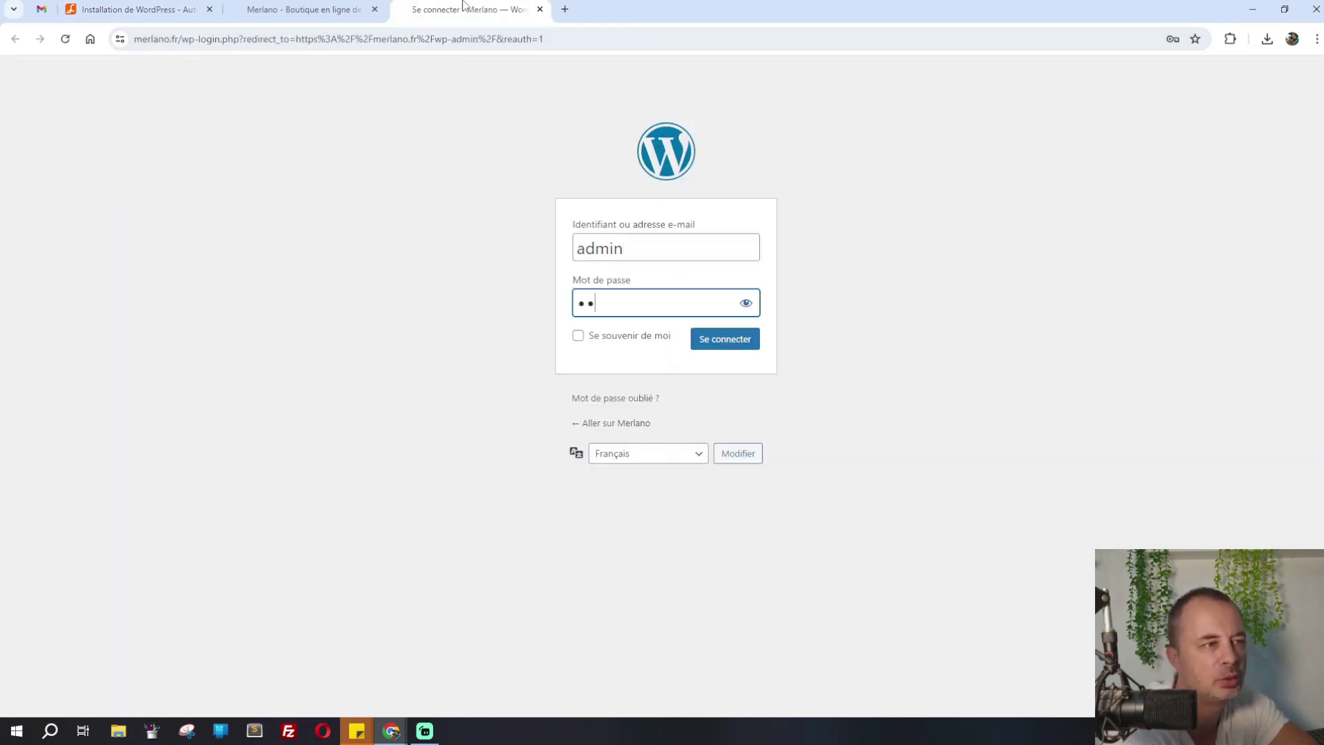
type("•••••••")
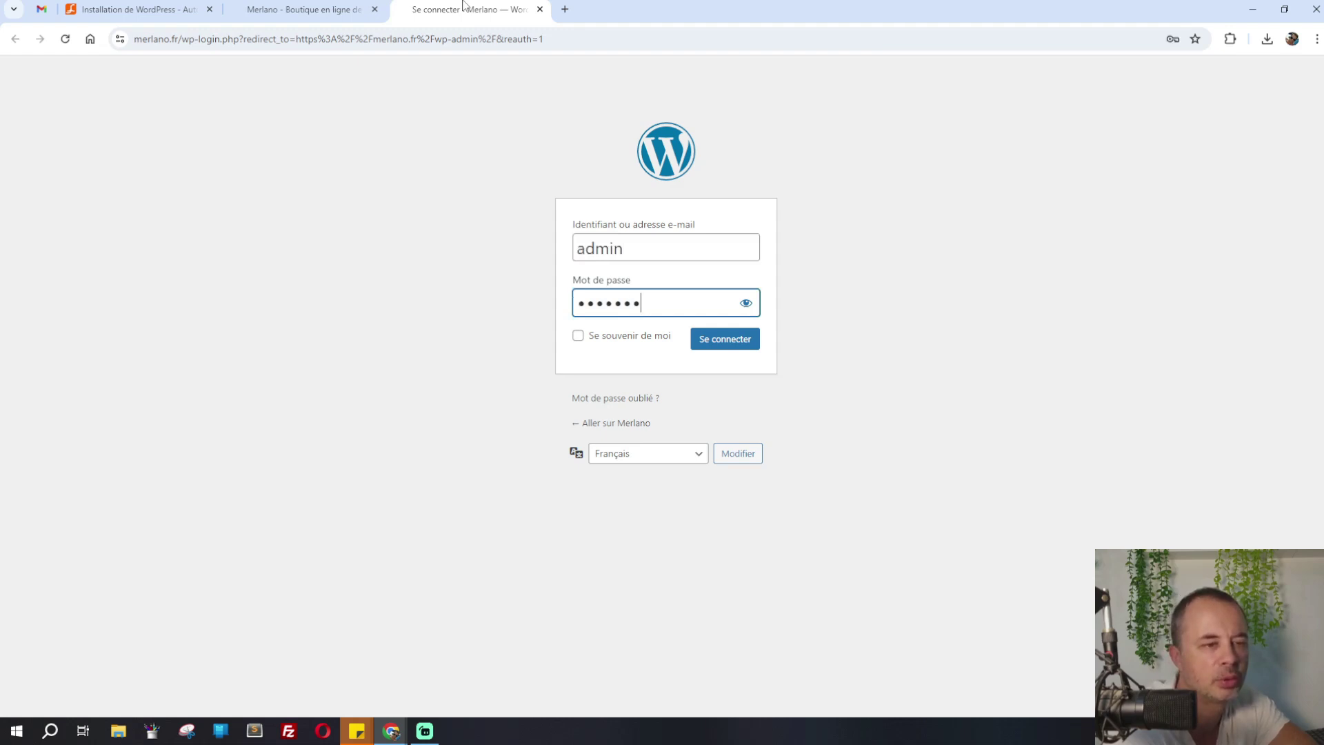
type("•••••")
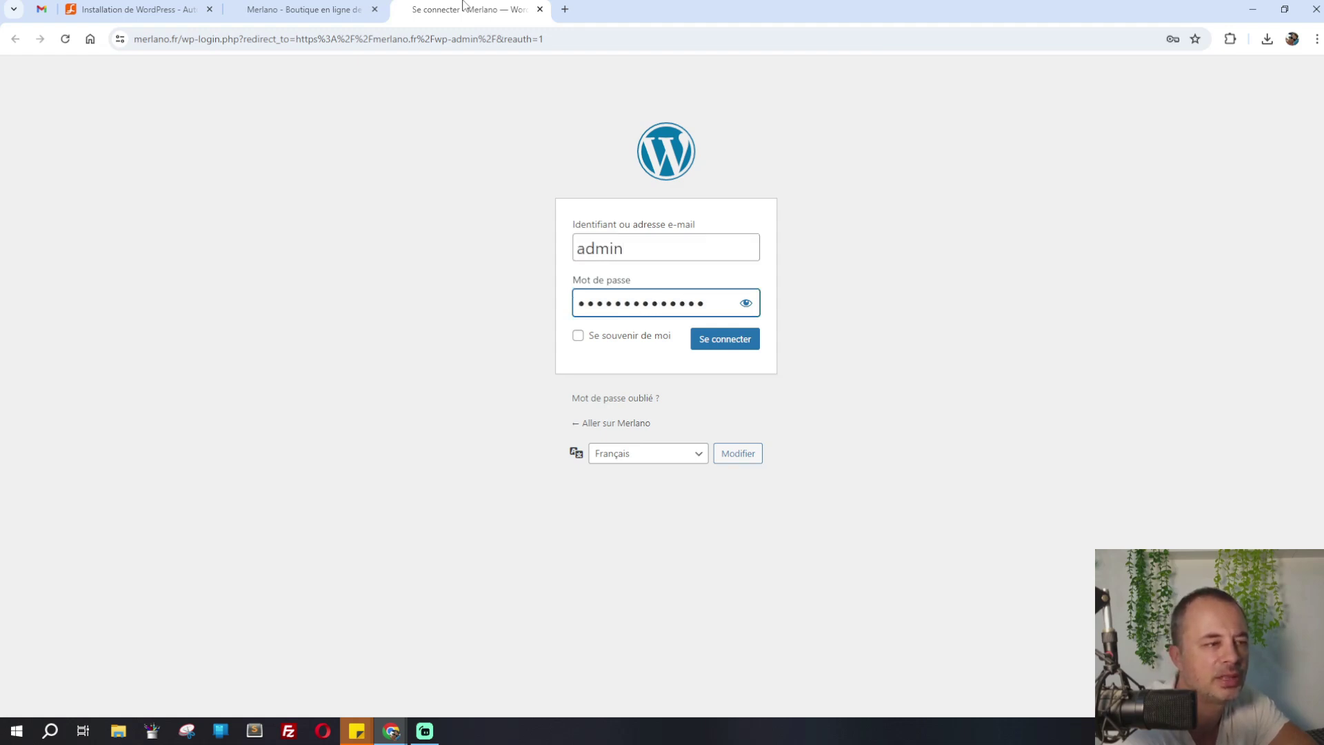
type("•")
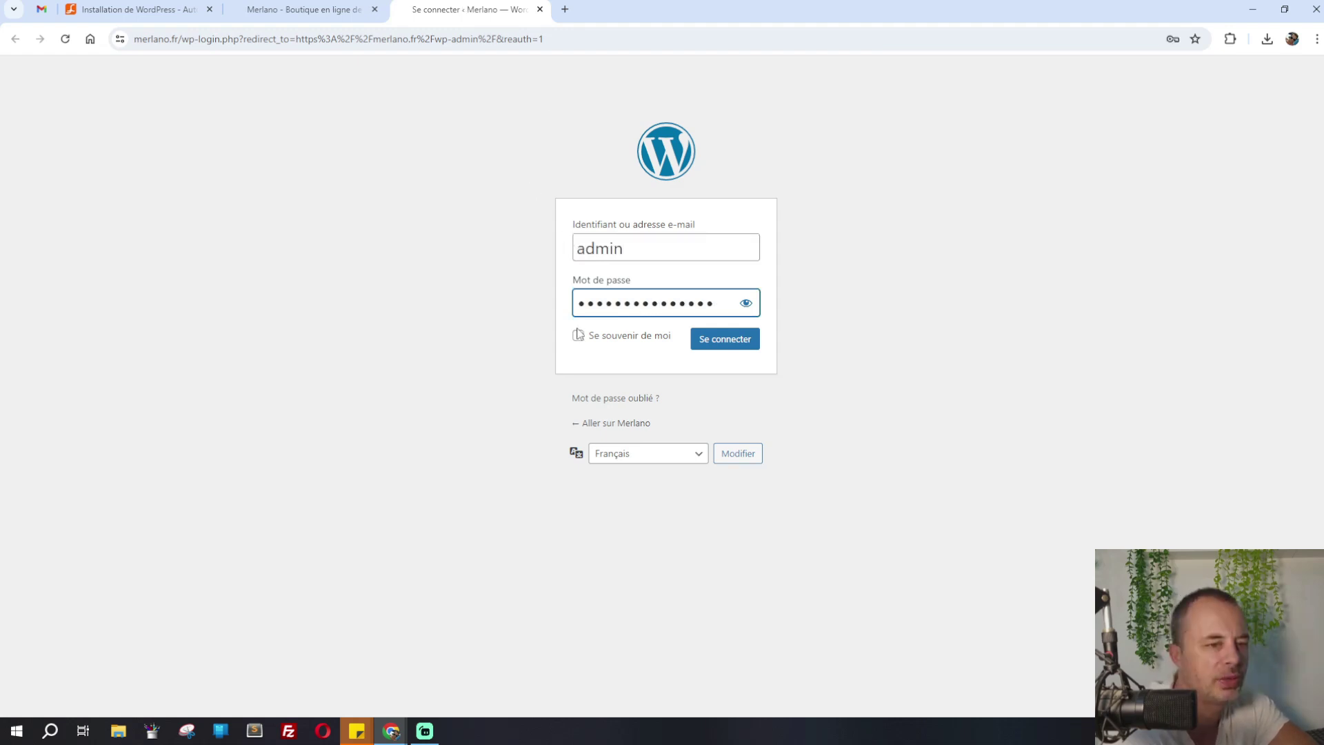
left_click(578, 335)
left_click(741, 341)
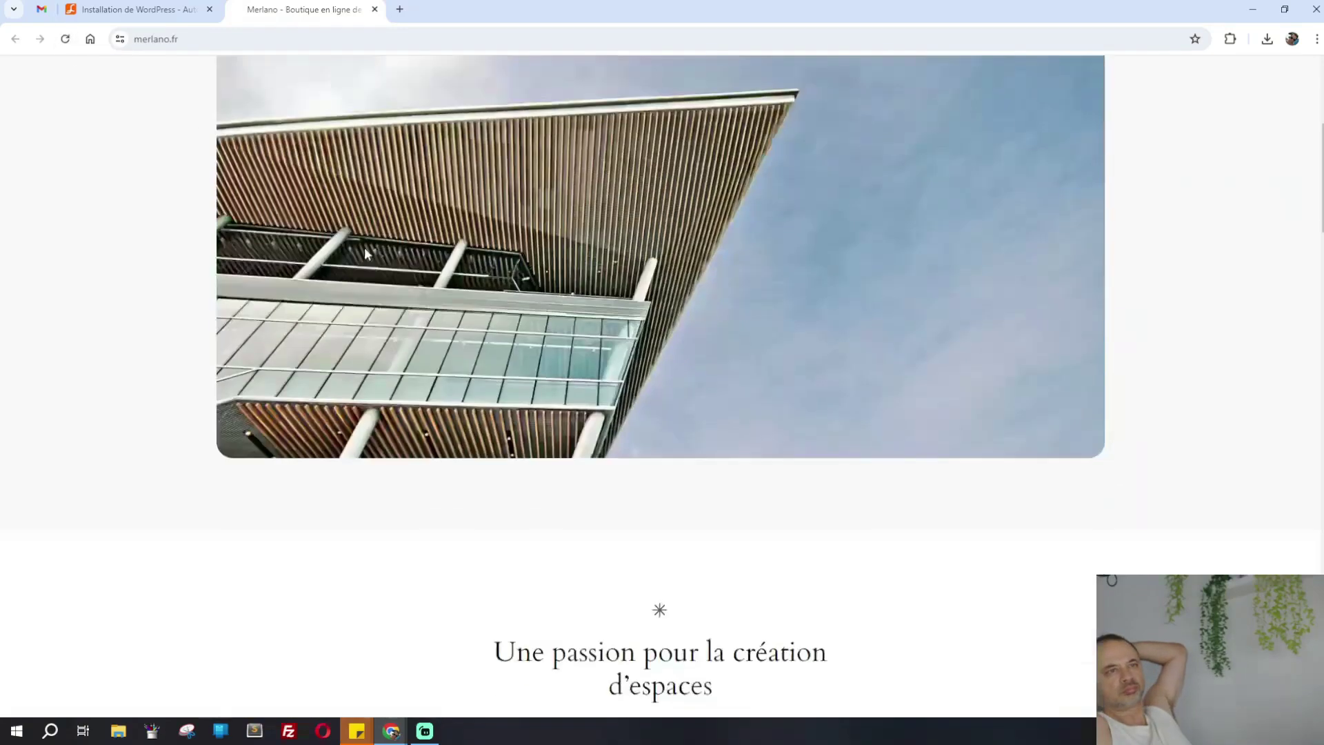
Open the Floral Embroidery Kit (US $15.00) from the Da Vinci shop and scroll to its reviews
scroll(368, 254, "down", 10)
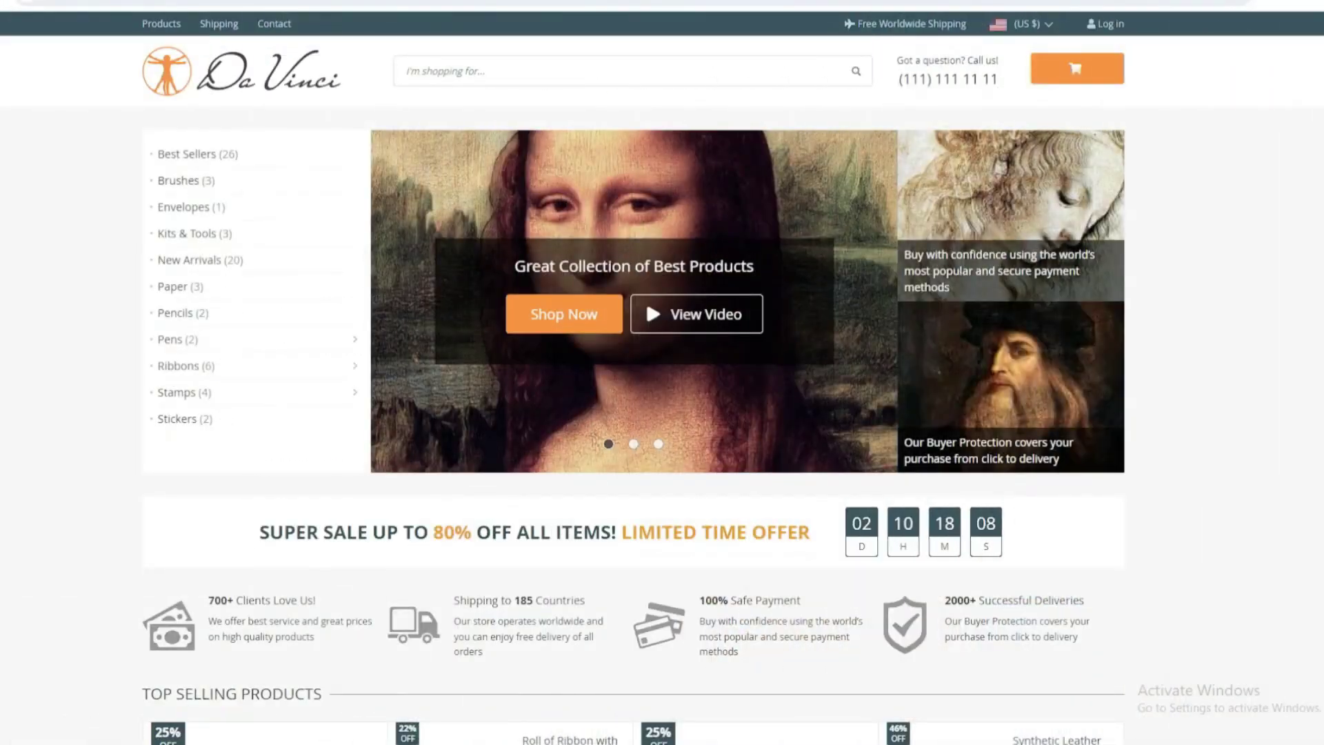
scroll(634, 377, "down", 15)
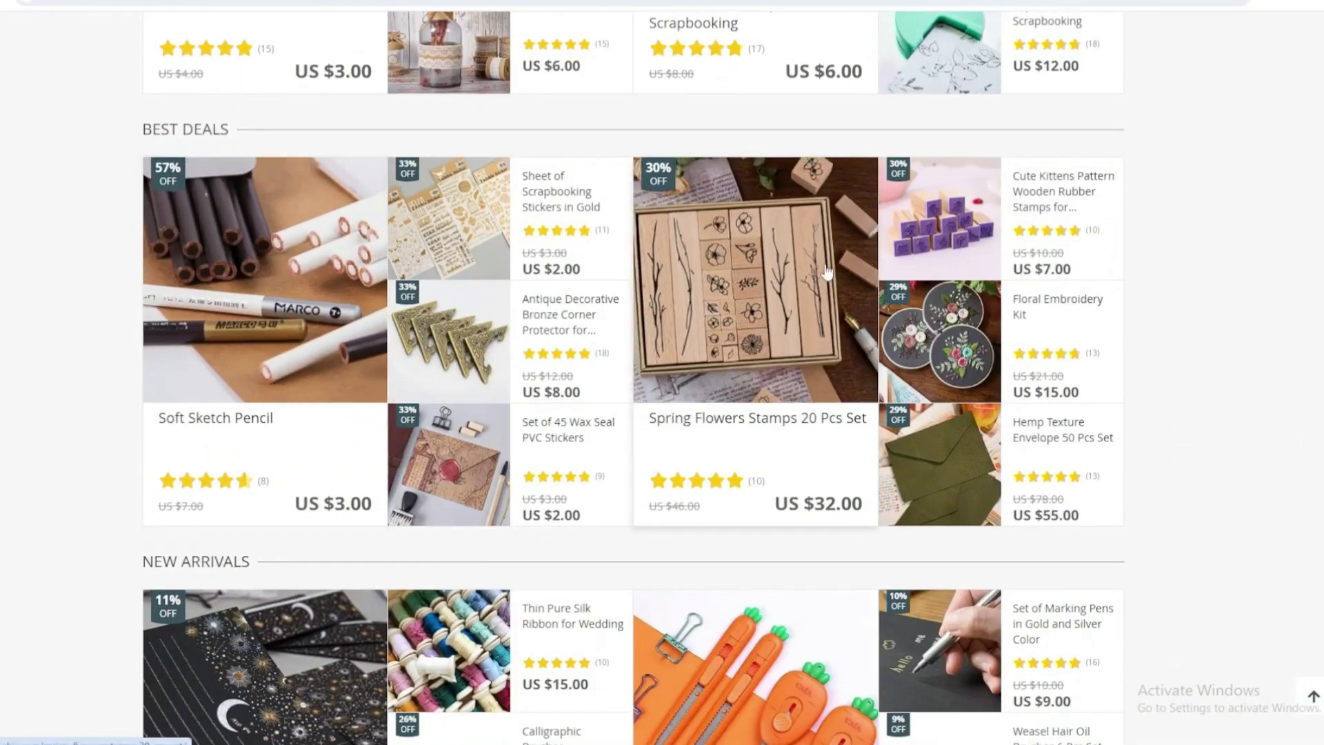
left_click(938, 338)
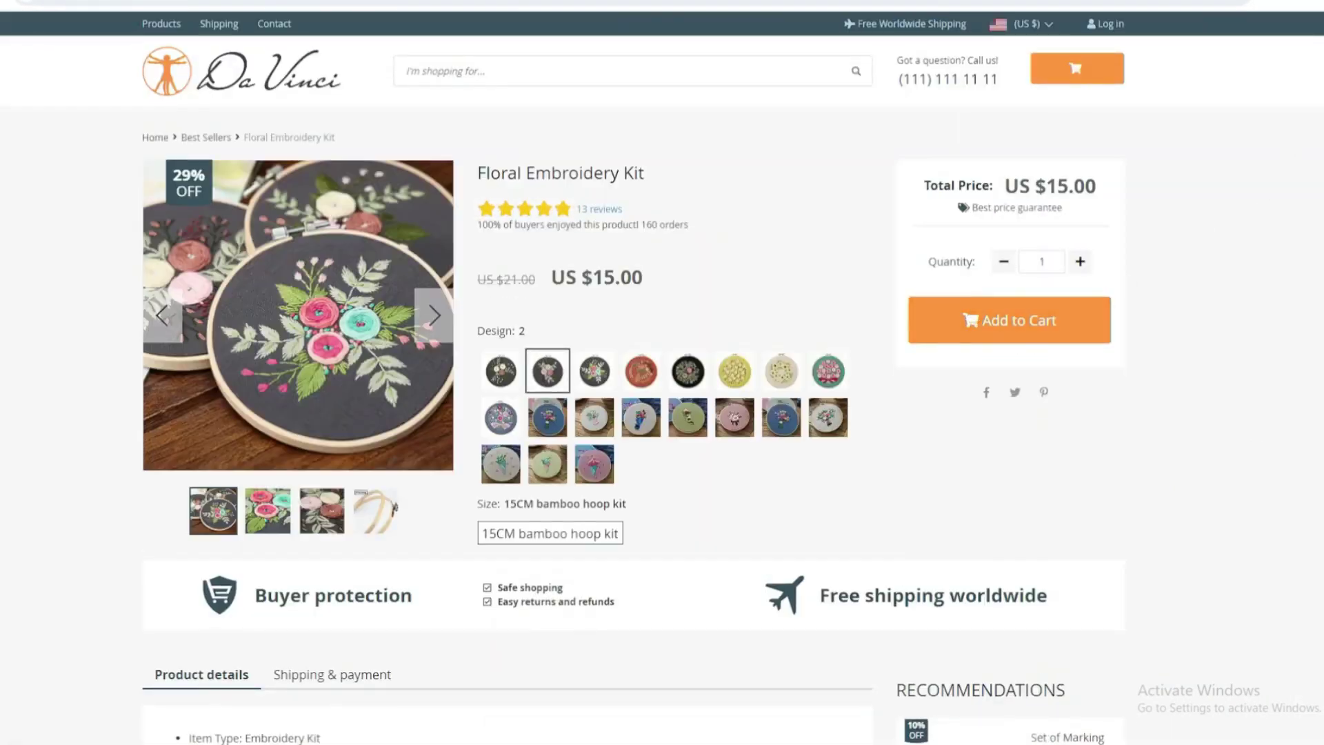
scroll(662, 373, "down", 14)
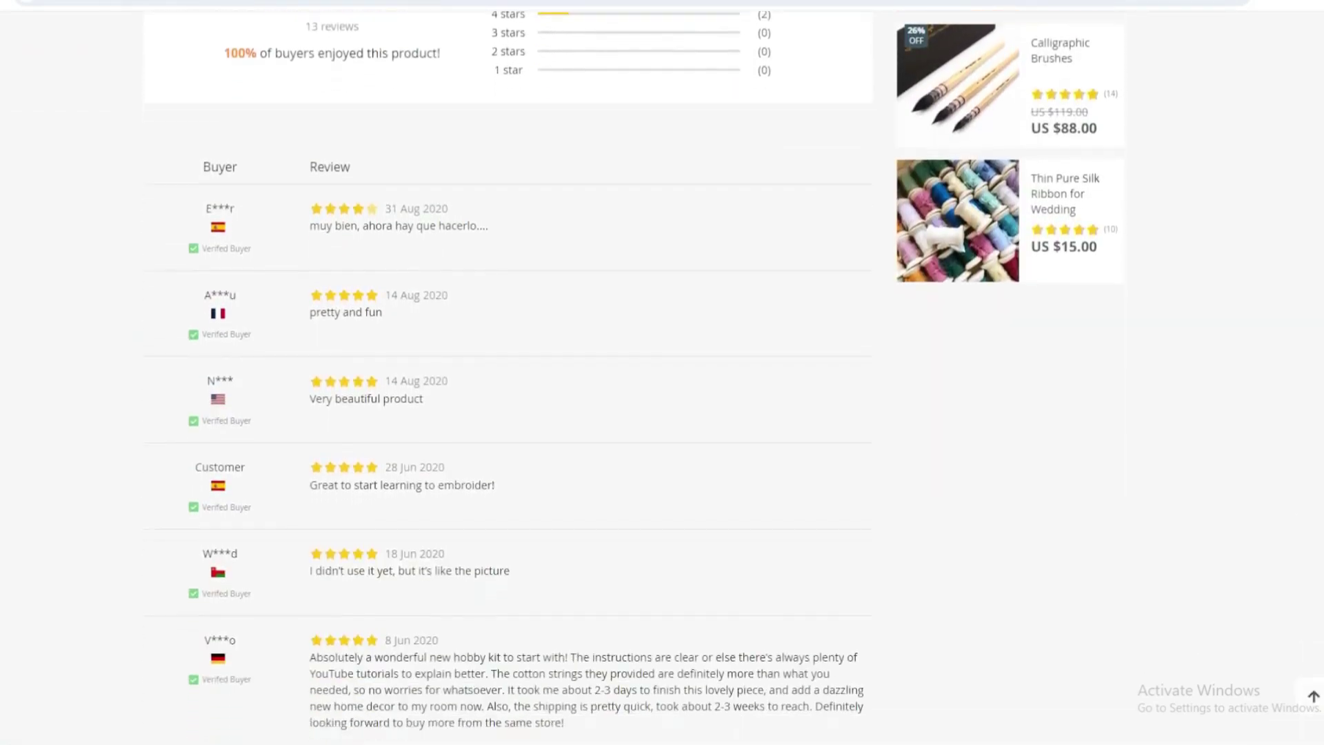